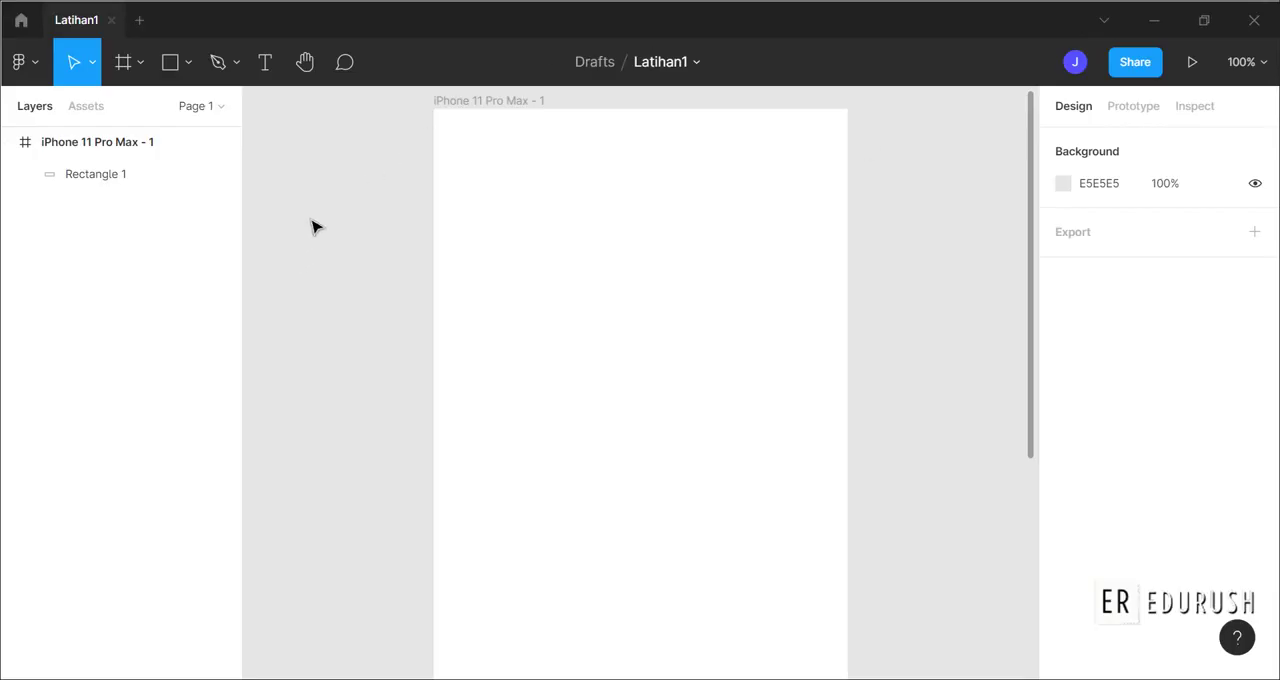
# Place Image 527.png at the top of the iPhone 11 Pro Max - 1 frame, spanning its full width at about 414 × 247.
pyautogui.click(189, 66)
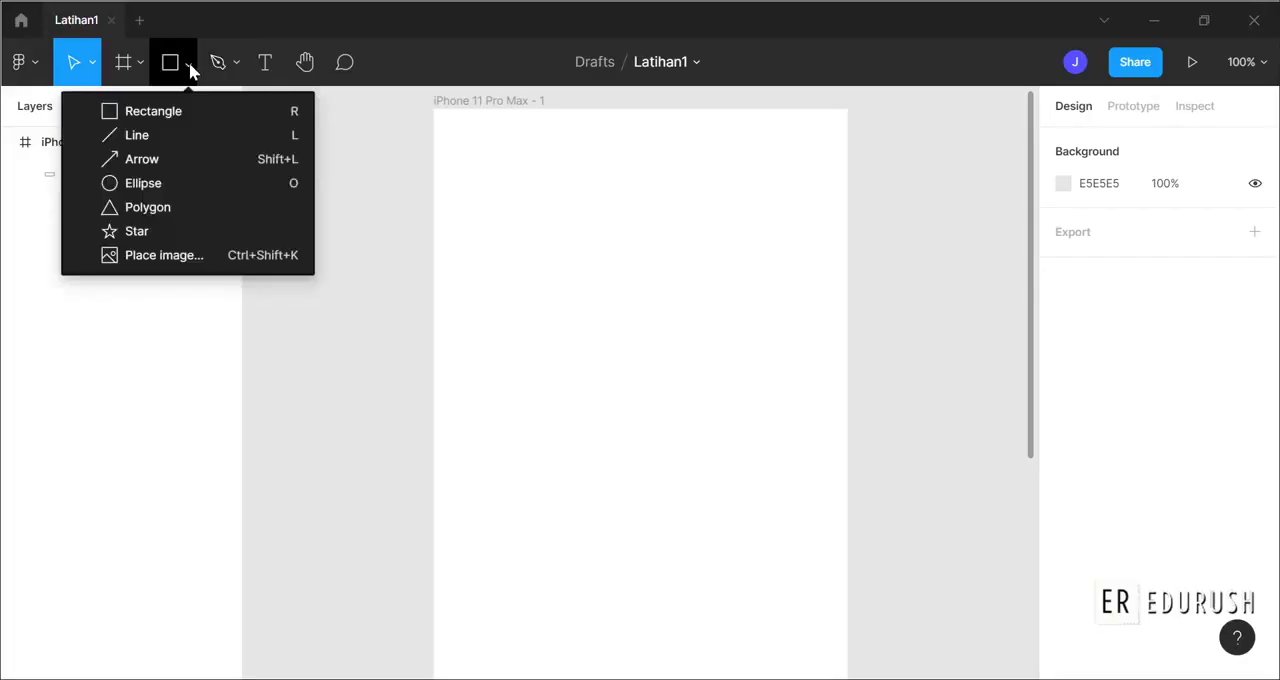
pyautogui.click(183, 256)
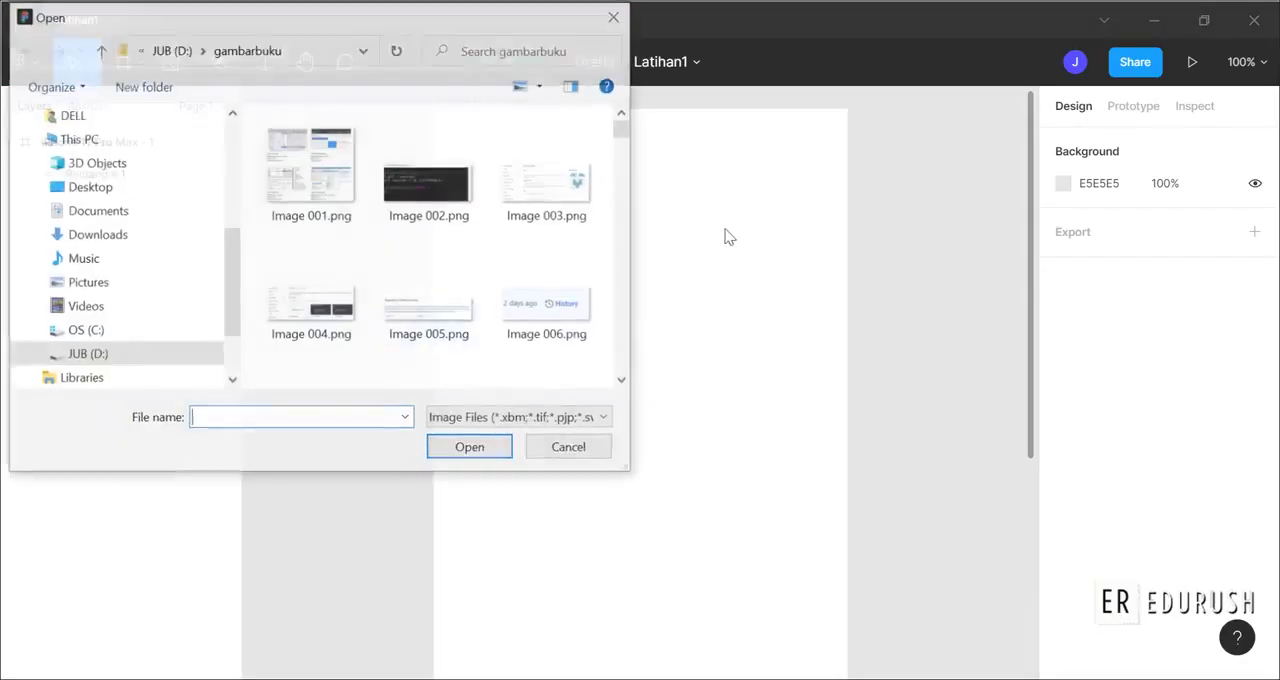
pyautogui.moveTo(623, 126); pyautogui.dragTo(620, 378)
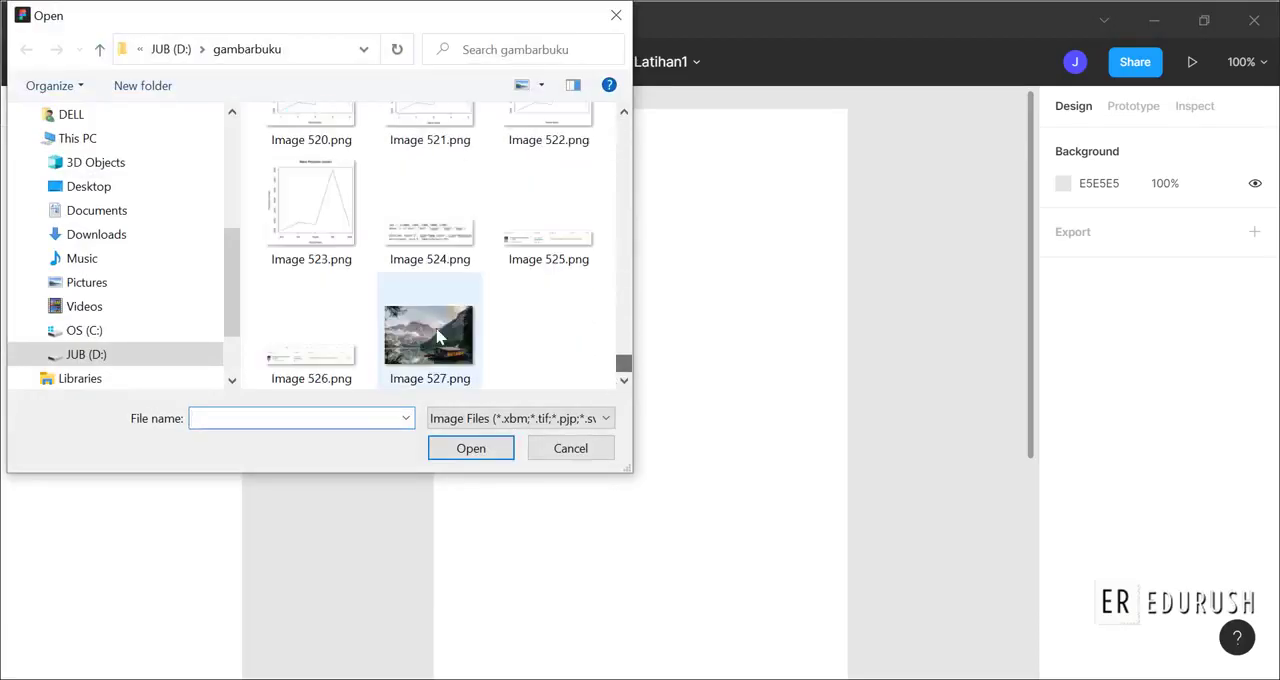
pyautogui.click(468, 388)
pyautogui.click(475, 461)
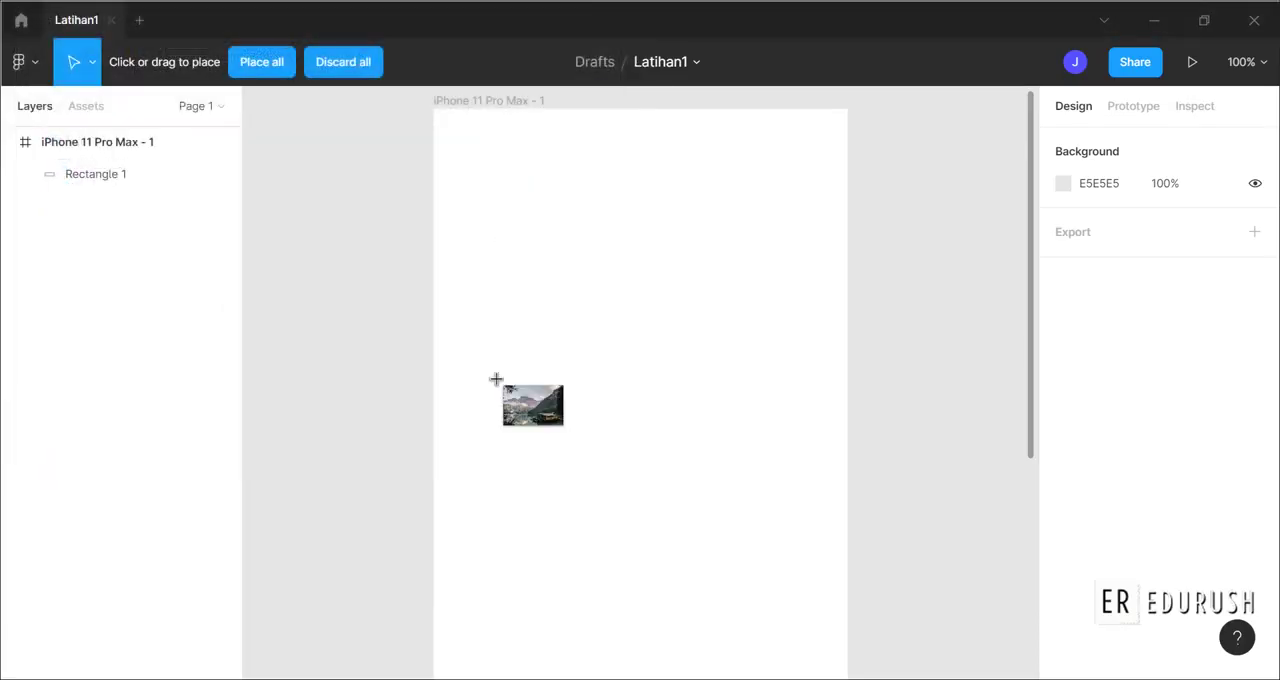
pyautogui.click(439, 114)
pyautogui.moveTo(618, 246); pyautogui.dragTo(847, 356)
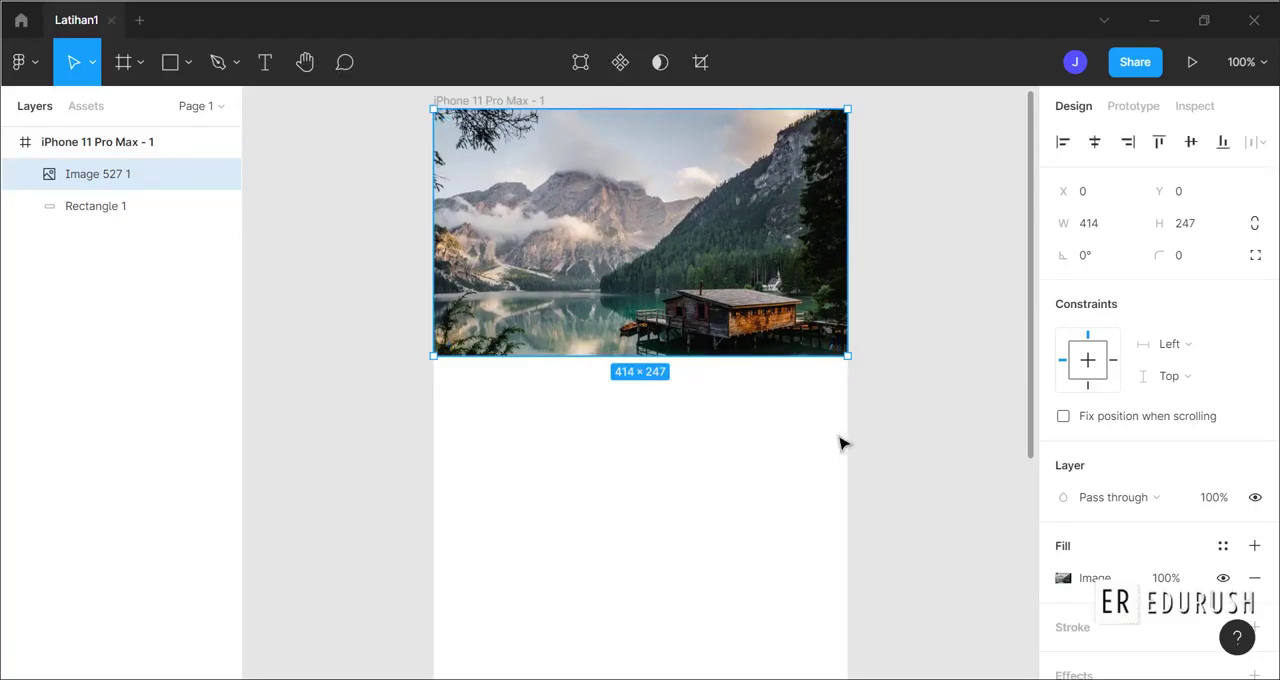
# Select the placed landscape image and open its image fill adjustments.
pyautogui.click(928, 410)
pyautogui.click(686, 245)
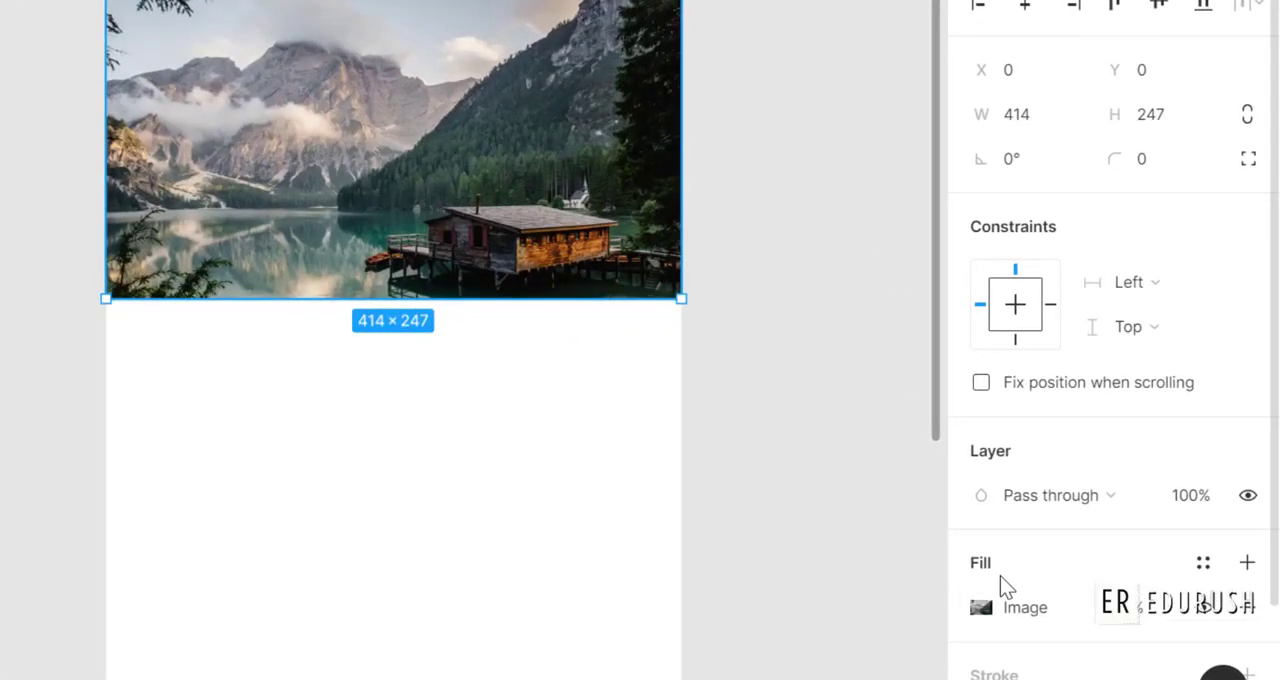
pyautogui.click(1000, 605)
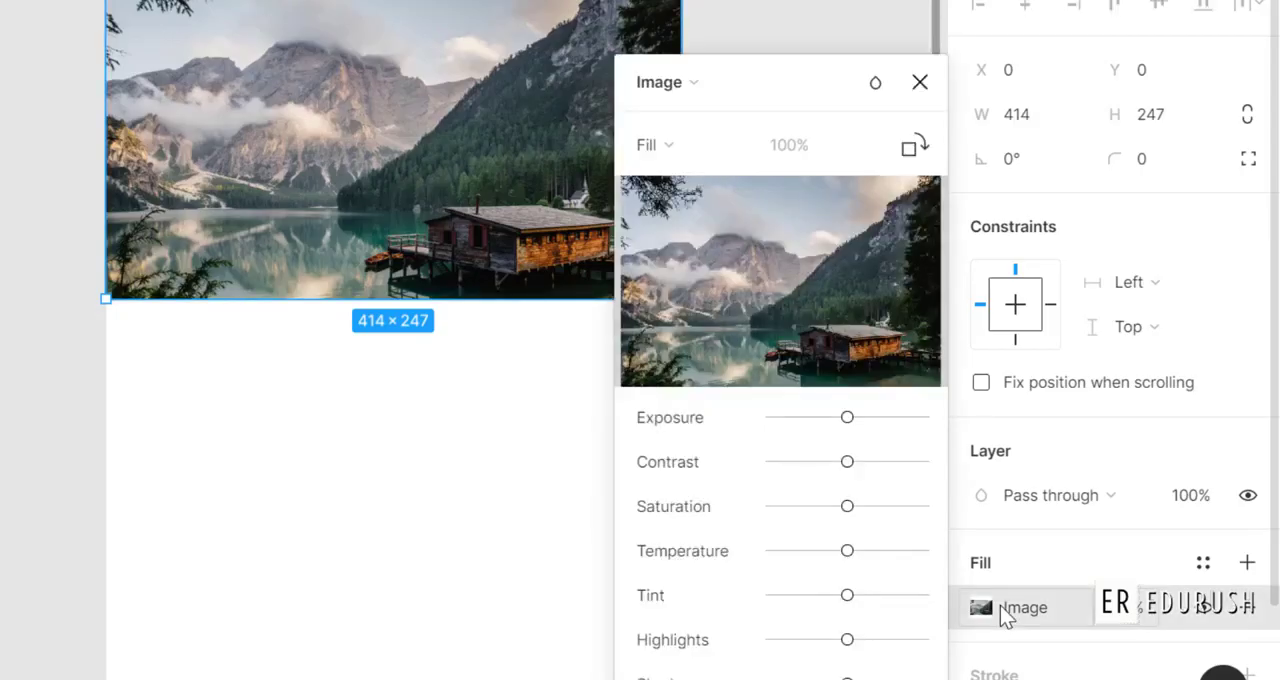
pyautogui.moveTo(857, 177)
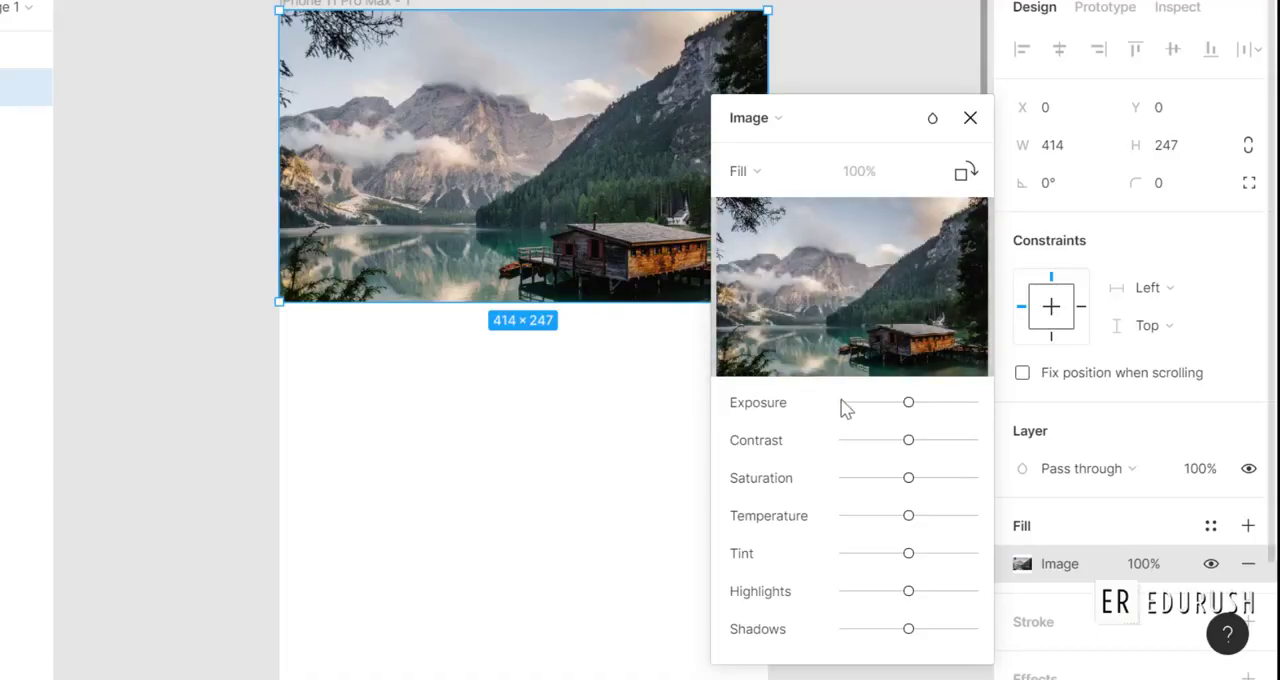
# Try different exposure and contrast levels on the image fill and return both to neutral.
pyautogui.moveTo(906, 406)
pyautogui.mouseDown()
pyautogui.moveTo(893, 416)
pyautogui.moveTo(917, 410)
pyautogui.mouseUp()
pyautogui.moveTo(910, 446)
pyautogui.mouseDown()
pyautogui.moveTo(961, 447)
pyautogui.moveTo(848, 447)
pyautogui.moveTo(909, 447)
pyautogui.mouseUp()
pyautogui.click(906, 403)
pyautogui.moveTo(902, 409); pyautogui.dragTo(929, 400)
pyautogui.moveTo(909, 441)
pyautogui.mouseDown()
pyautogui.moveTo(966, 446)
pyautogui.moveTo(949, 460)
pyautogui.moveTo(908, 446)
pyautogui.mouseUp()
pyautogui.moveTo(928, 405); pyautogui.dragTo(910, 412)
# Try a strongly reduced and a maximum saturation on the image fill, and return it to neutral.
pyautogui.moveTo(908, 478); pyautogui.dragTo(863, 481)
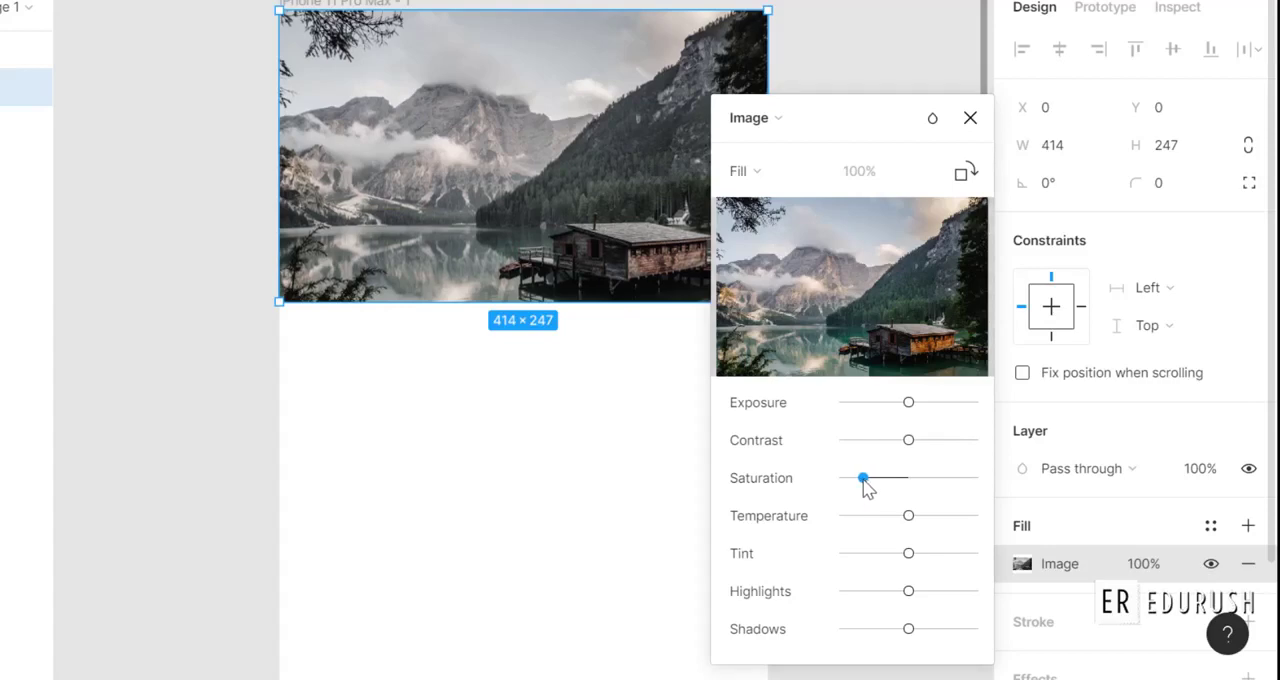
pyautogui.moveTo(865, 481); pyautogui.dragTo(986, 484)
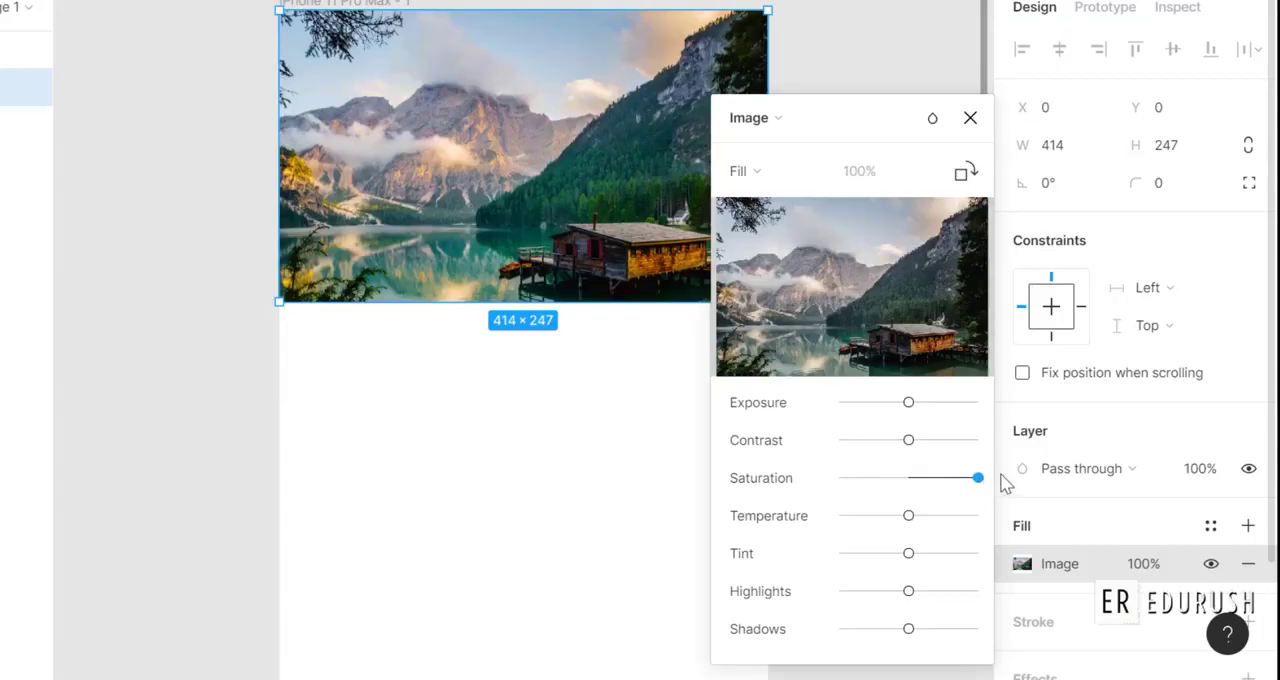
pyautogui.moveTo(728, 275)
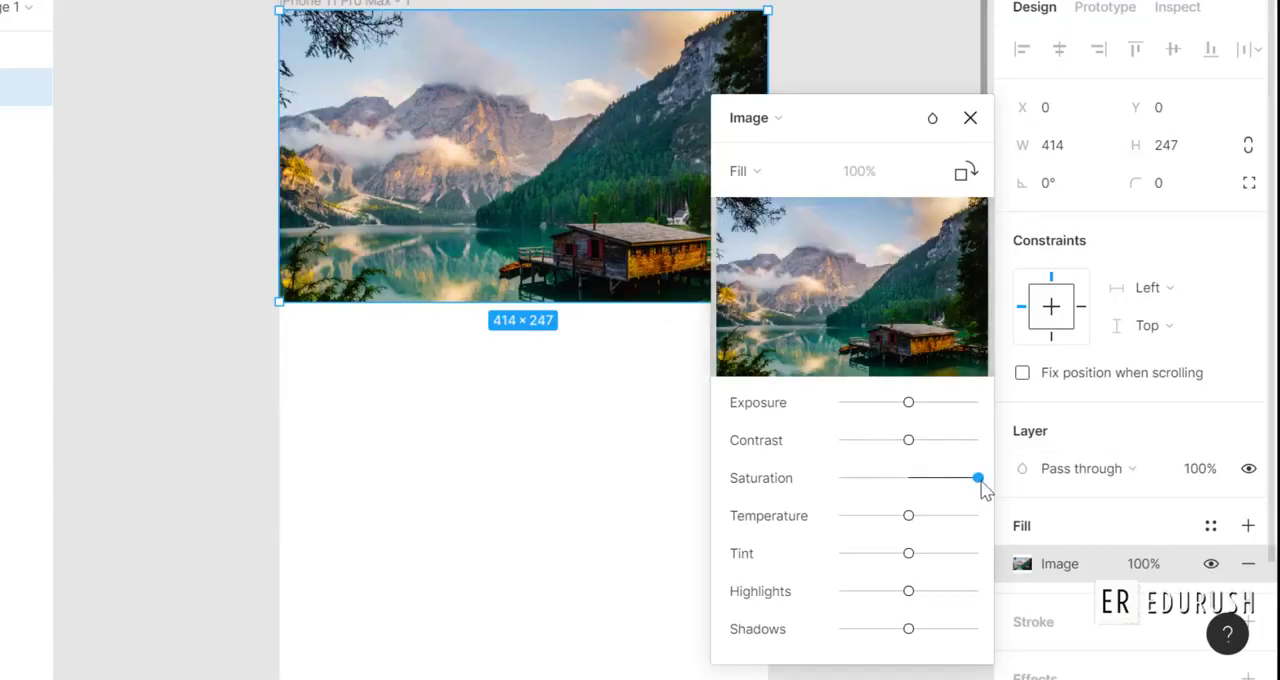
pyautogui.moveTo(981, 481); pyautogui.dragTo(916, 472)
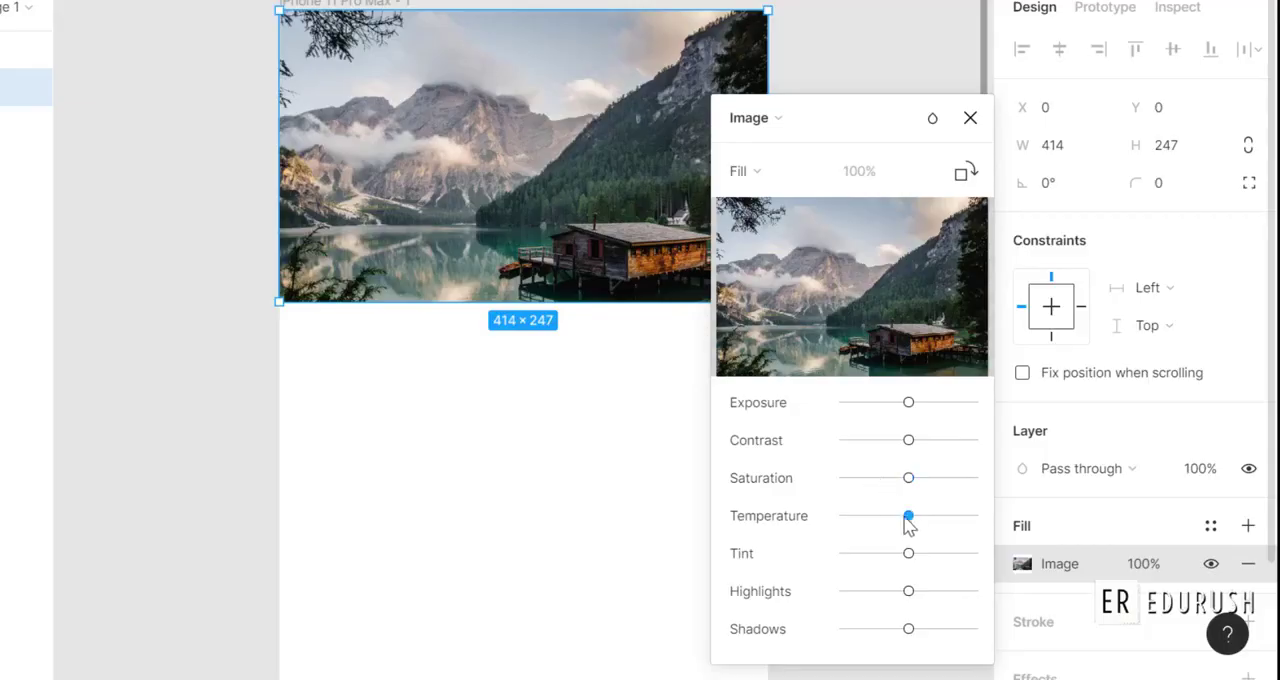
# Try small temperature and tint changes on the image fill and return both to neutral.
pyautogui.moveTo(907, 520)
pyautogui.mouseDown()
pyautogui.moveTo(868, 527)
pyautogui.moveTo(950, 528)
pyautogui.moveTo(910, 528)
pyautogui.mouseUp()
pyautogui.moveTo(908, 555)
pyautogui.mouseDown()
pyautogui.moveTo(893, 556)
pyautogui.moveTo(934, 557)
pyautogui.moveTo(921, 564)
pyautogui.mouseUp()
pyautogui.moveTo(896, 565)
pyautogui.mouseDown()
pyautogui.moveTo(867, 576)
pyautogui.moveTo(957, 554)
pyautogui.moveTo(915, 562)
pyautogui.mouseUp()
# Test lower highlights on the image fill, reset them to neutral, and raise the shadows slightly.
pyautogui.moveTo(908, 592); pyautogui.dragTo(867, 606)
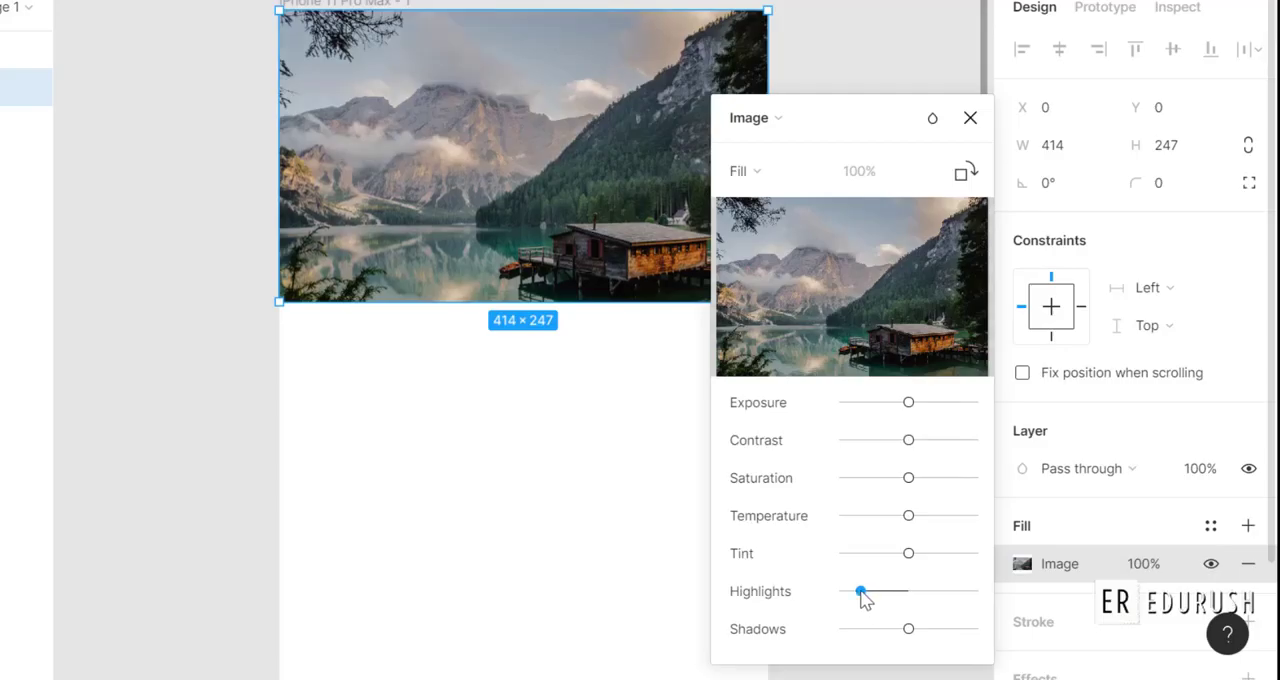
pyautogui.moveTo(864, 598); pyautogui.dragTo(907, 608)
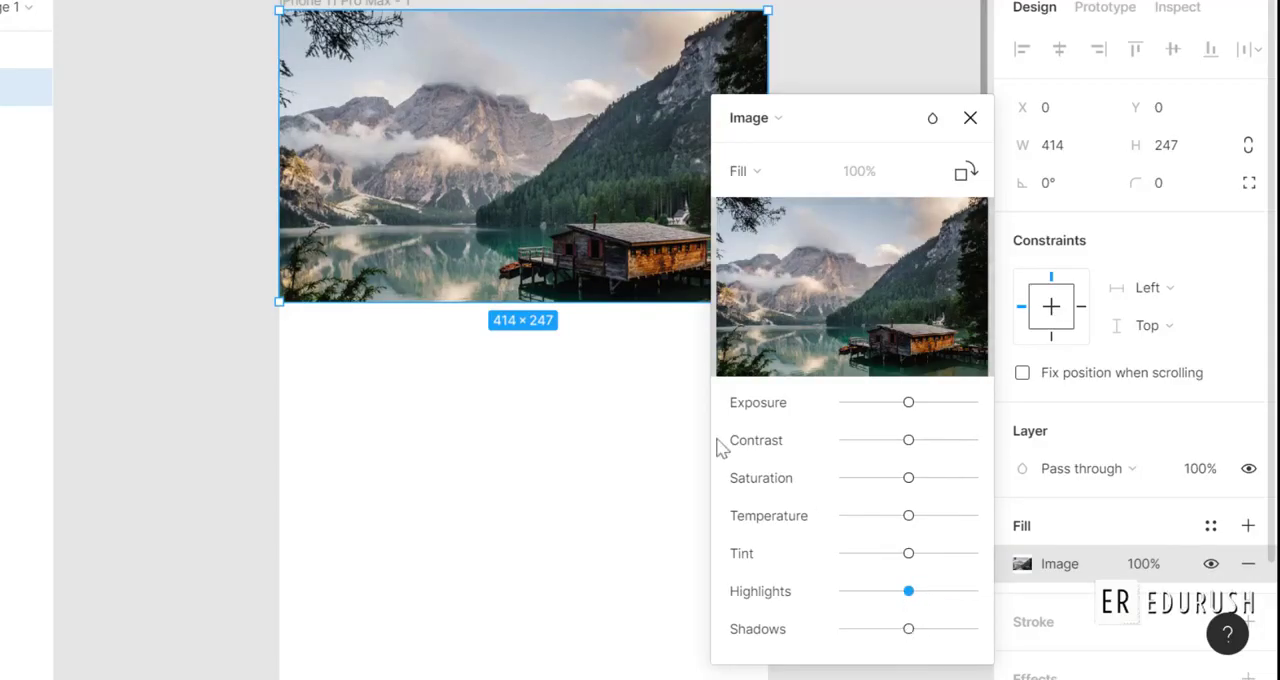
pyautogui.moveTo(911, 637)
pyautogui.mouseDown()
pyautogui.moveTo(858, 643)
pyautogui.moveTo(983, 640)
pyautogui.moveTo(920, 638)
pyautogui.mouseUp()
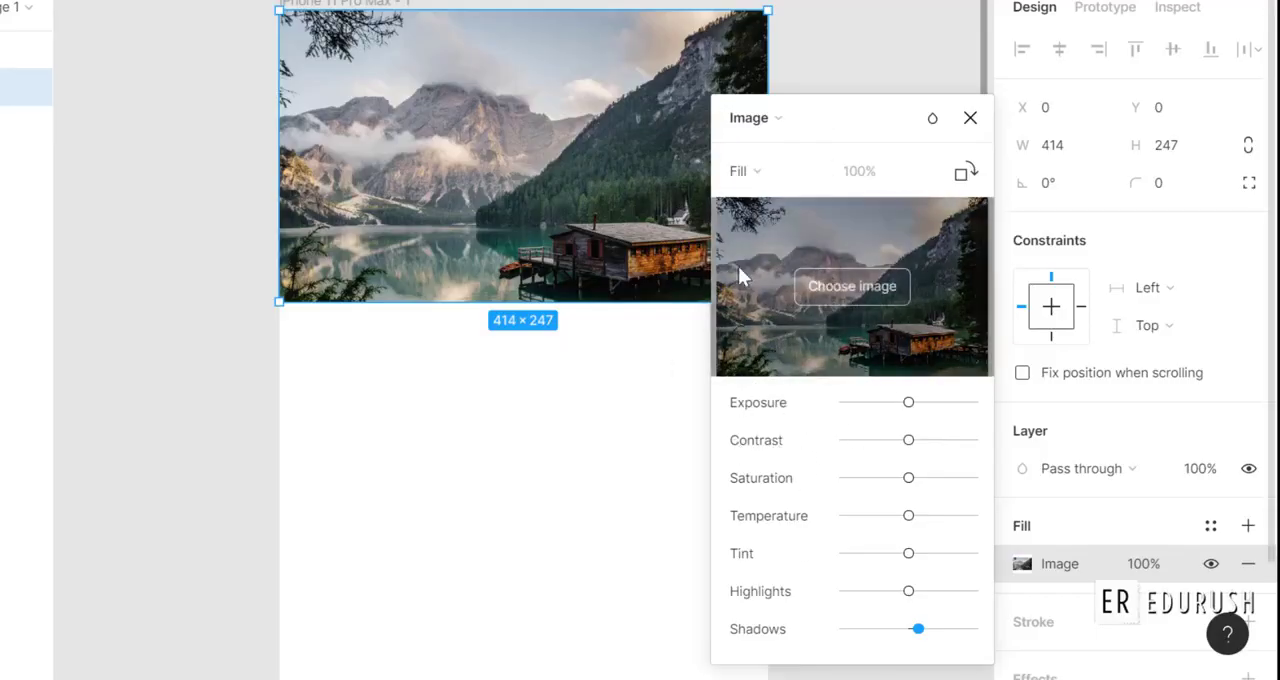
# Try rotating the image fill 90° and stretching the image to 414 × 546, undo both changes and close the fill adjustments.
pyautogui.click(965, 180)
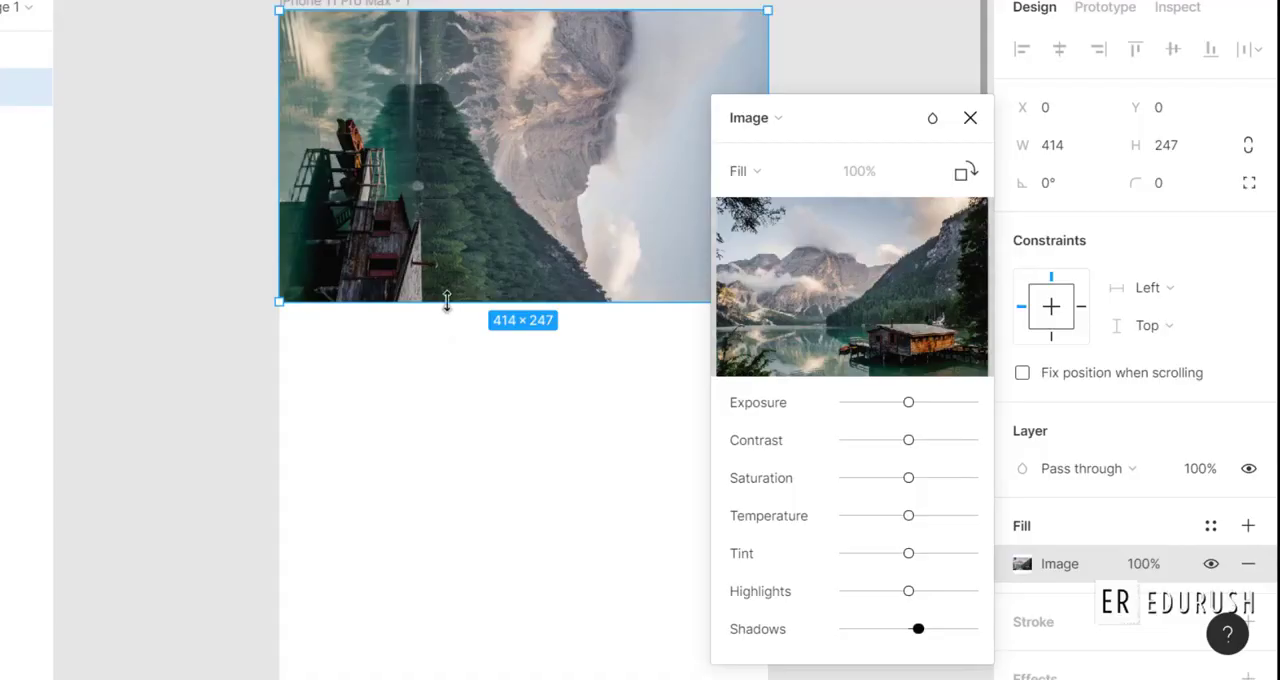
pyautogui.moveTo(447, 302); pyautogui.dragTo(440, 656)
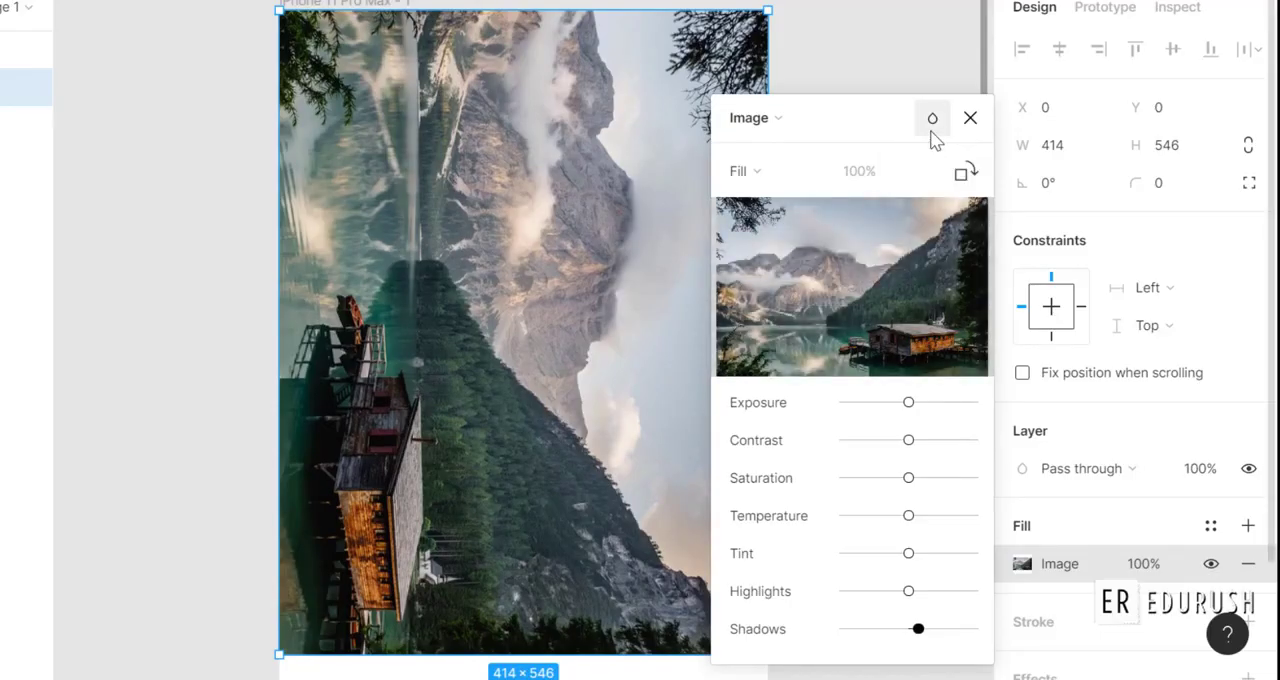
pyautogui.hotkey('ctrl', 'z')
pyautogui.hotkey('ctrl', 'z')
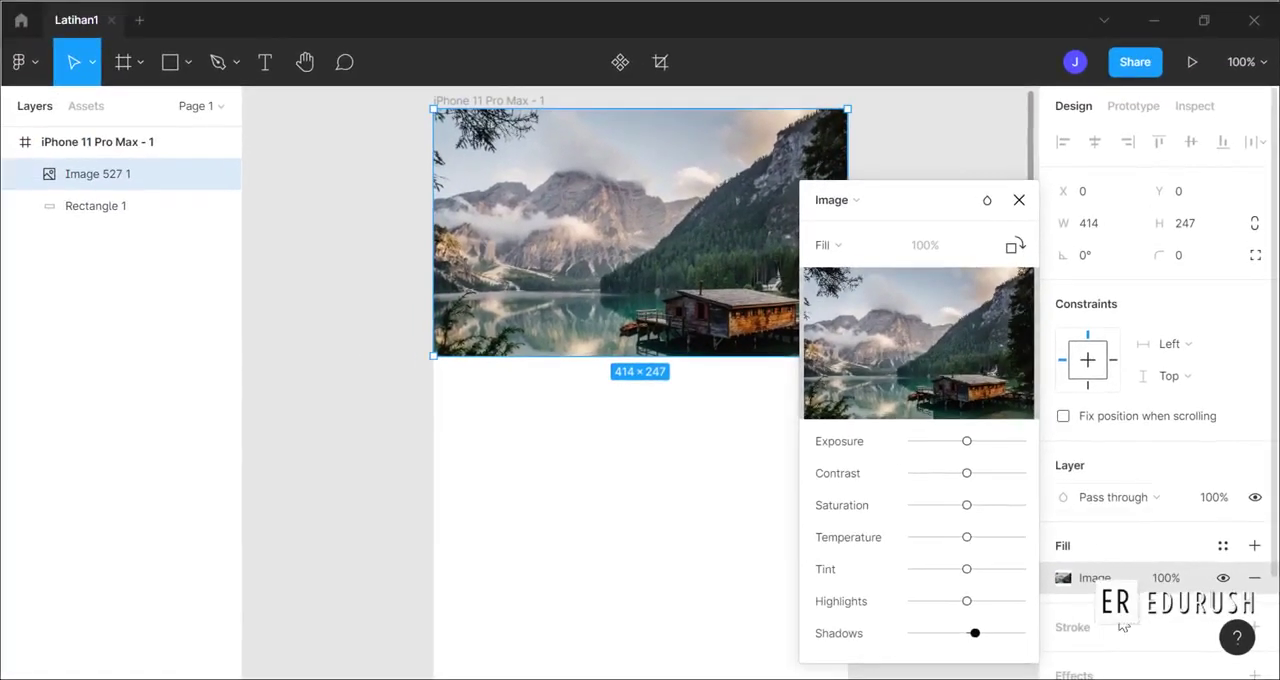
pyautogui.click(1089, 616)
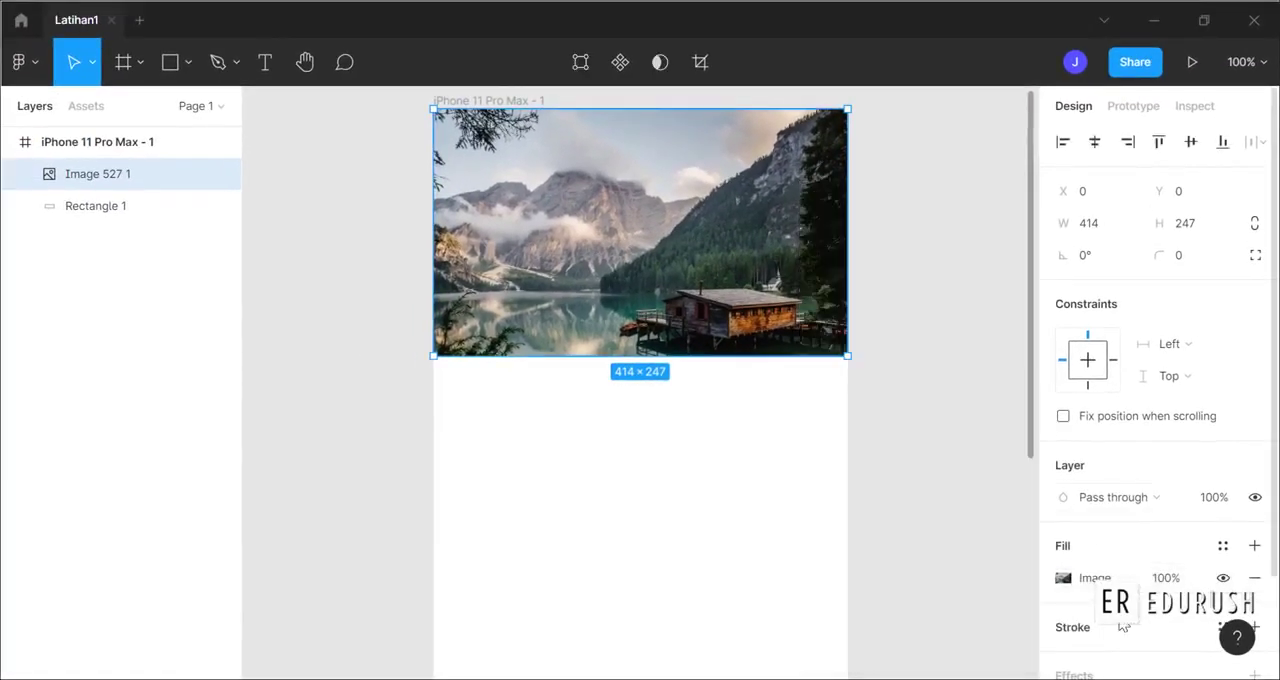
# Draw a rectangle about 166 × 224 overlapping the image's lower edge and open its solid fill colour settings.
pyautogui.click(184, 78)
pyautogui.moveTo(560, 218)
pyautogui.mouseDown()
pyautogui.moveTo(734, 451)
pyautogui.moveTo(727, 441)
pyautogui.mouseUp()
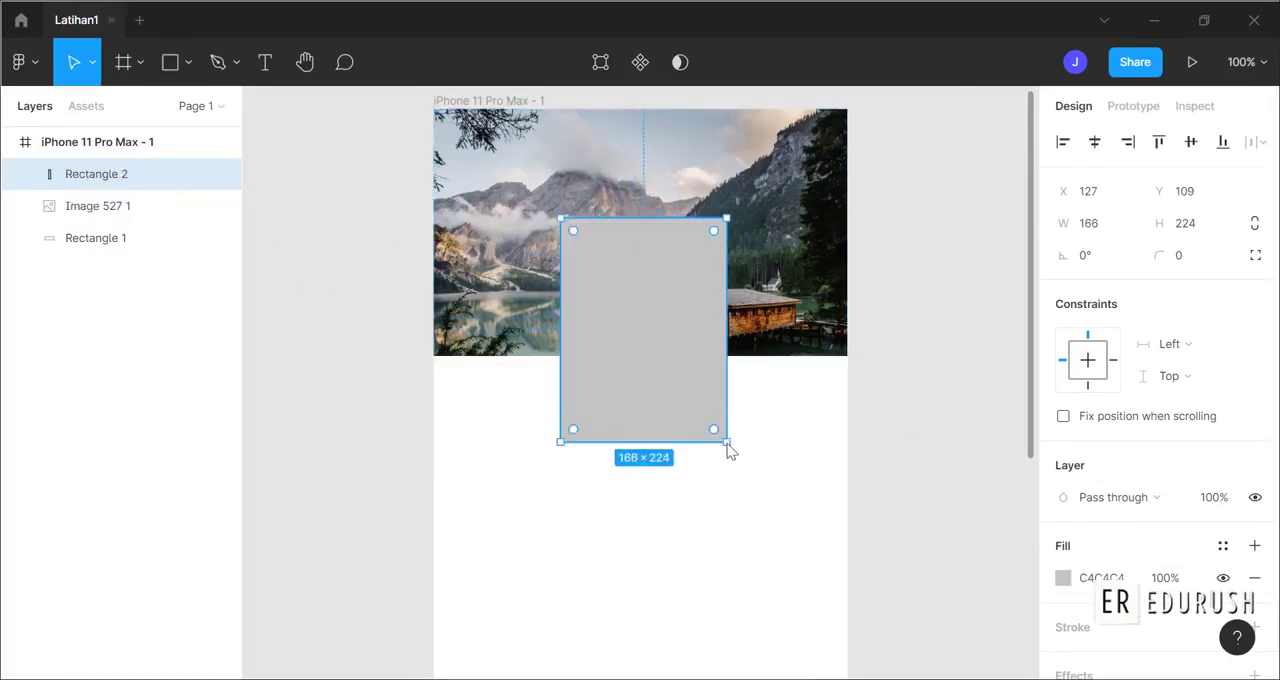
pyautogui.click(1090, 587)
pyautogui.click(1064, 580)
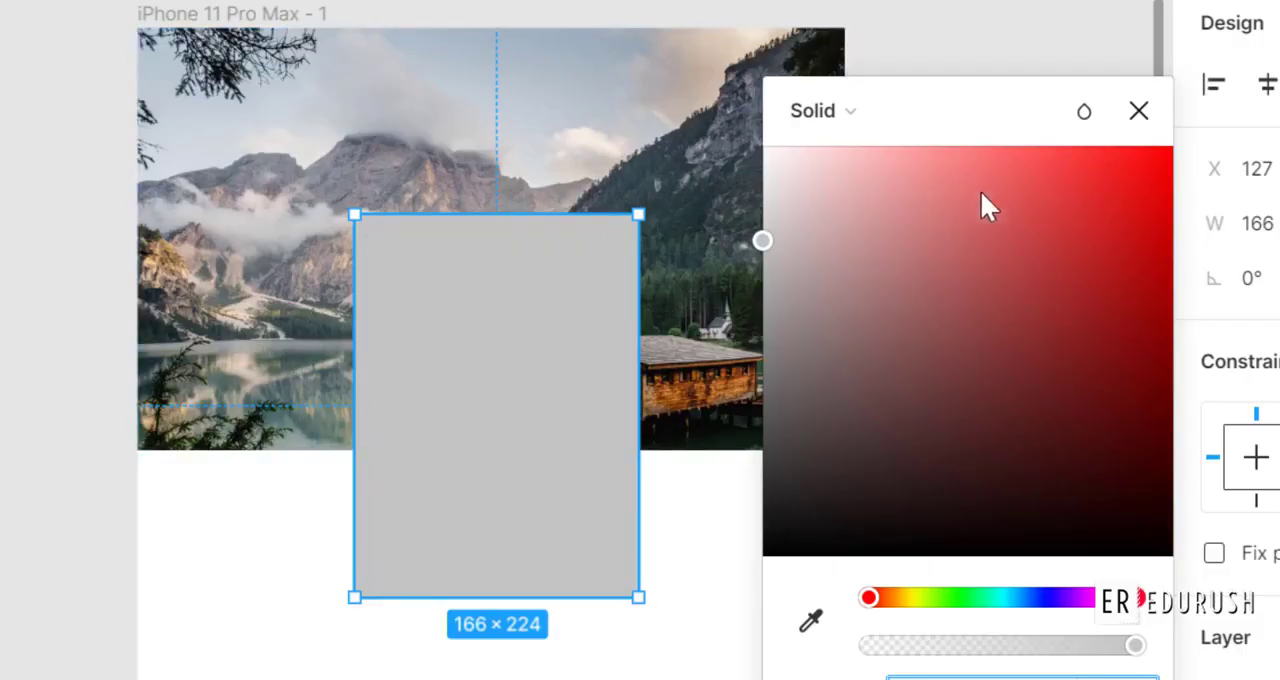
# Try the Darken, Multiply and Color burn blend modes on the rectangle's fill, moving the rectangle over the image to compare.
pyautogui.click(1092, 115)
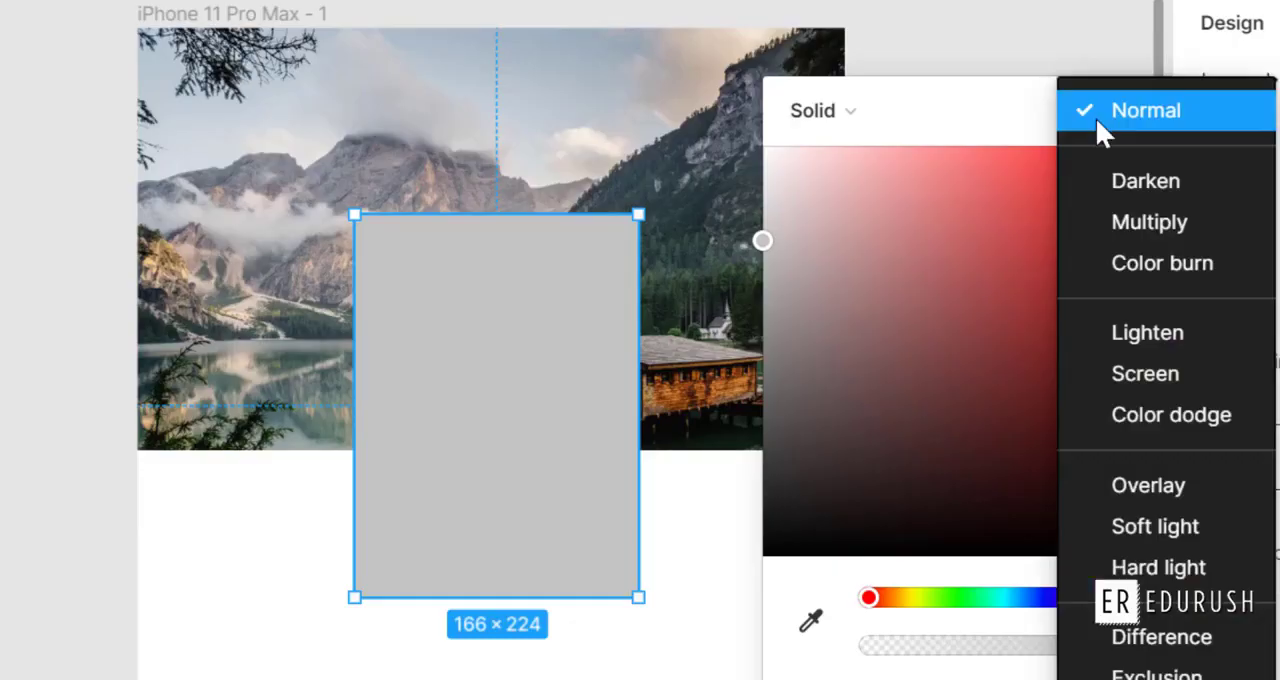
pyautogui.click(1112, 178)
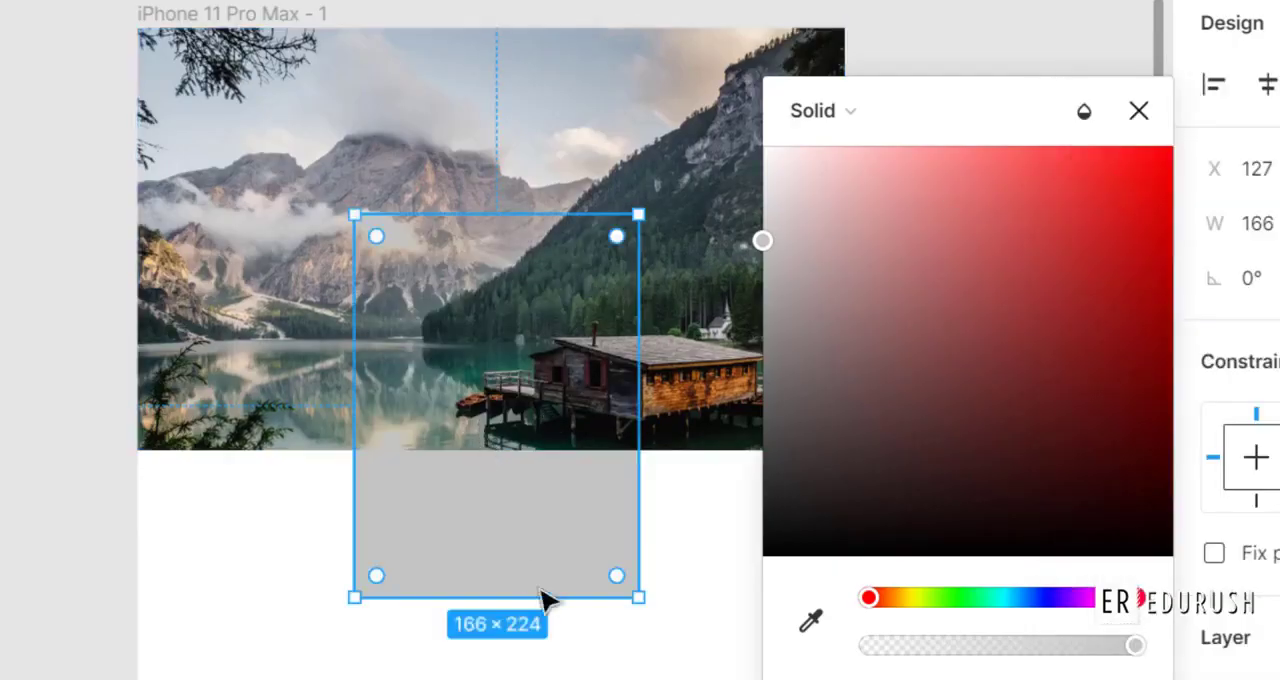
pyautogui.click(1084, 111)
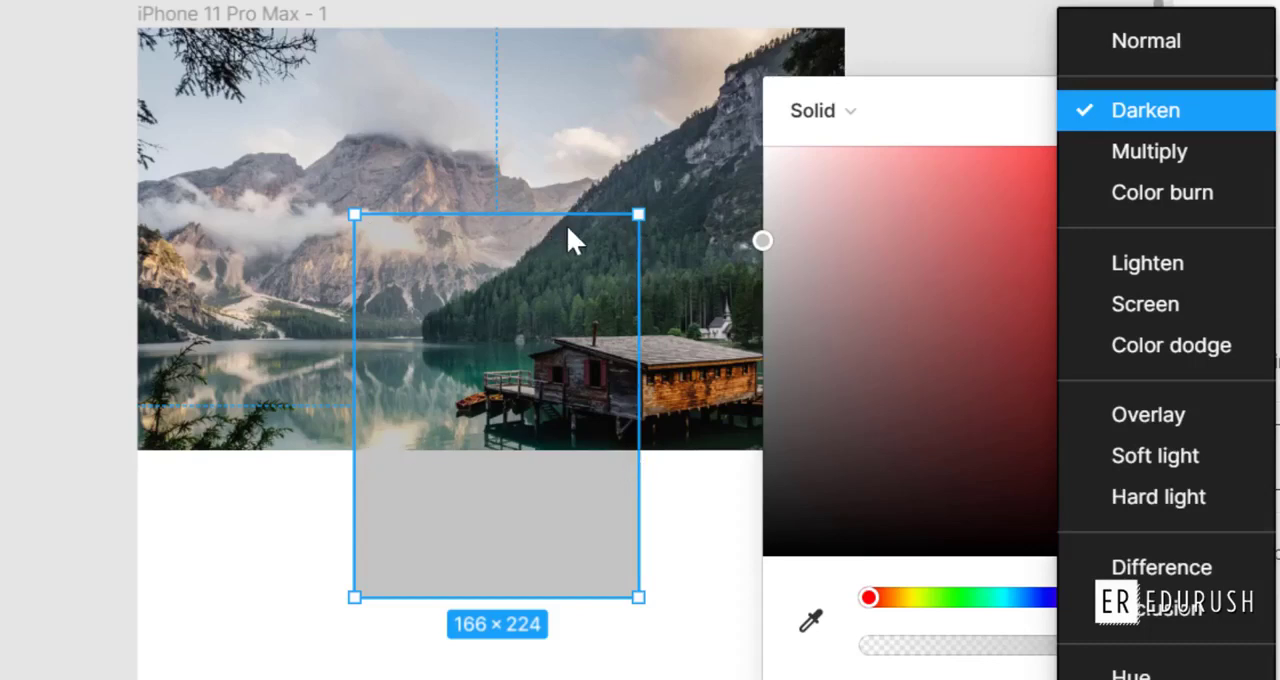
pyautogui.click(1141, 156)
pyautogui.click(1087, 120)
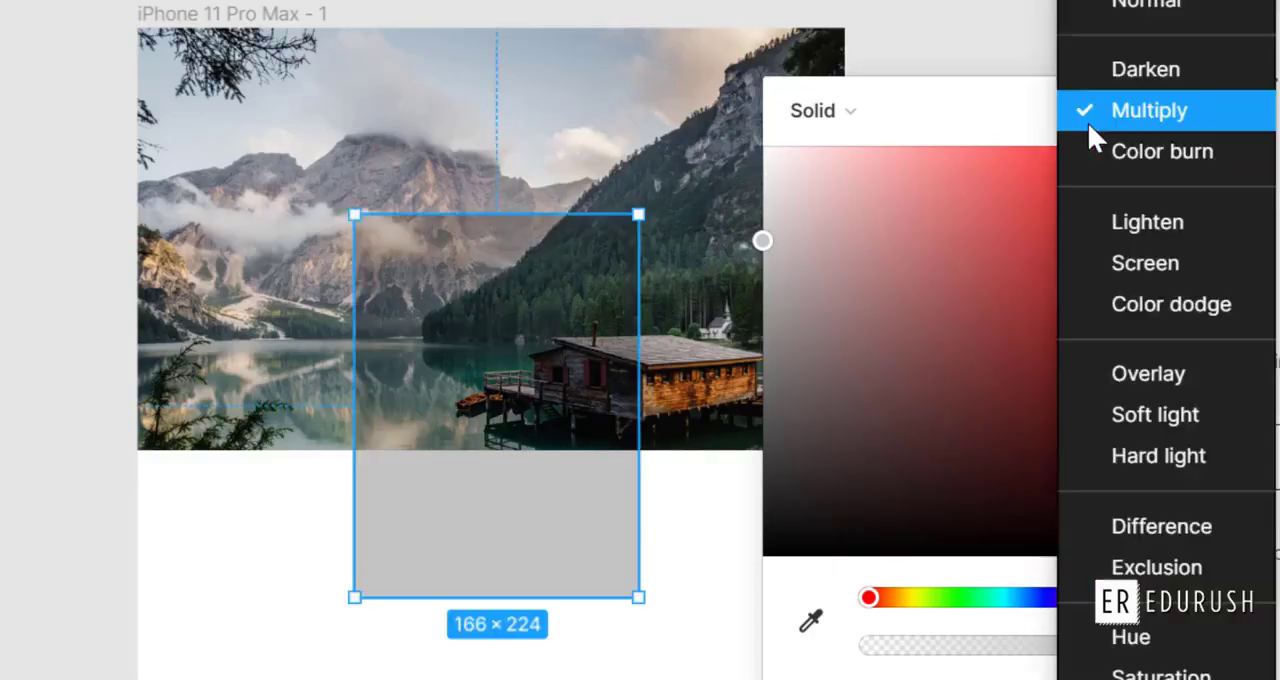
pyautogui.click(1119, 153)
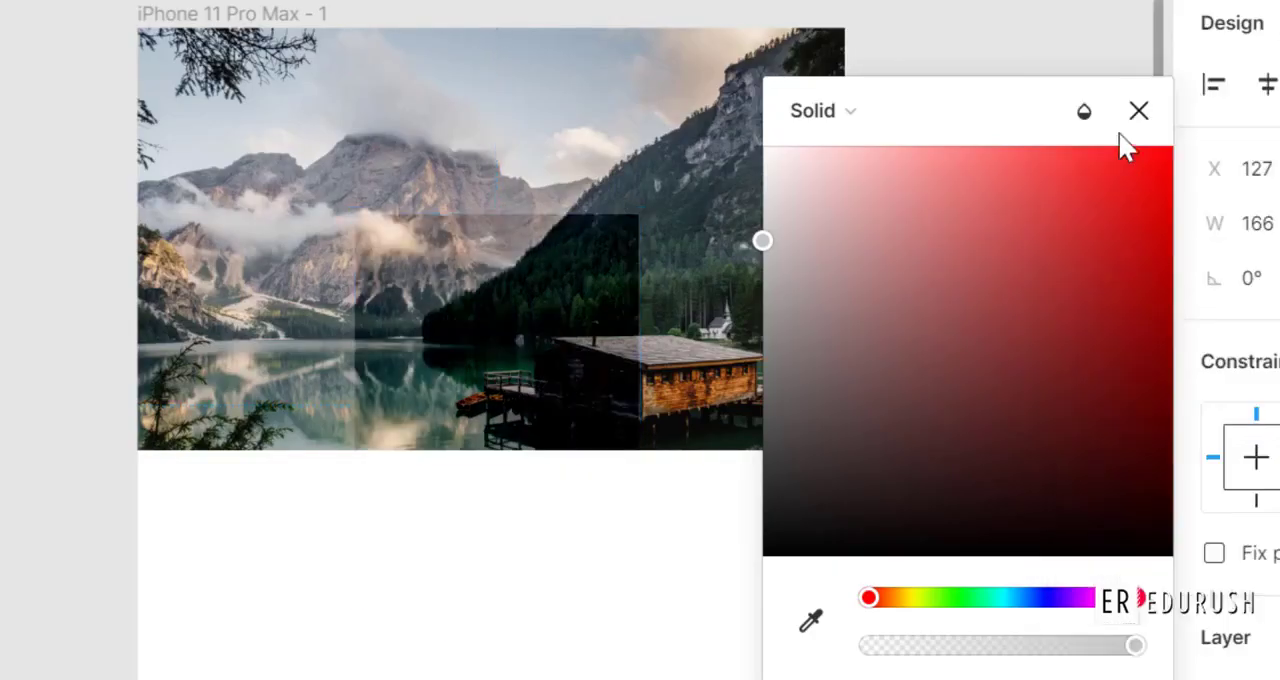
pyautogui.moveTo(577, 289)
pyautogui.mouseDown()
pyautogui.moveTo(543, 294)
pyautogui.moveTo(503, 272)
pyautogui.moveTo(520, 266)
pyautogui.mouseUp()
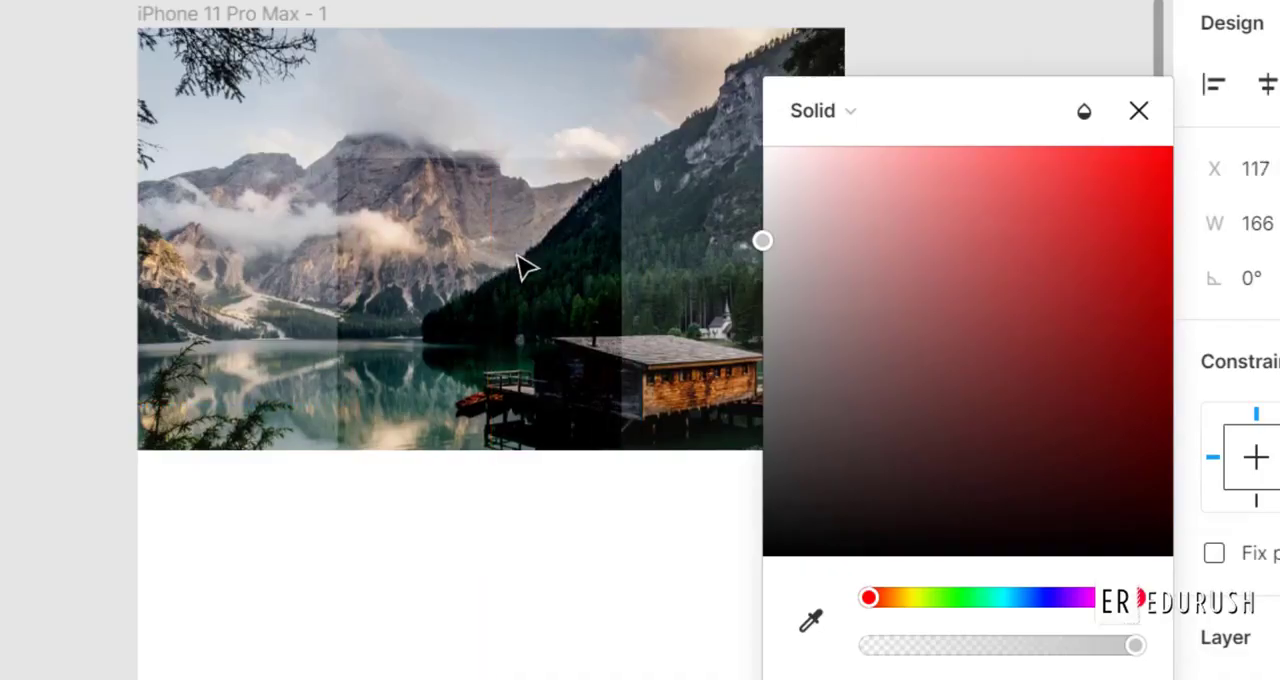
# Try the Lighten and Screen blend modes on the rectangle's fill and reduce the rectangle's height to about 219.
pyautogui.click(1090, 110)
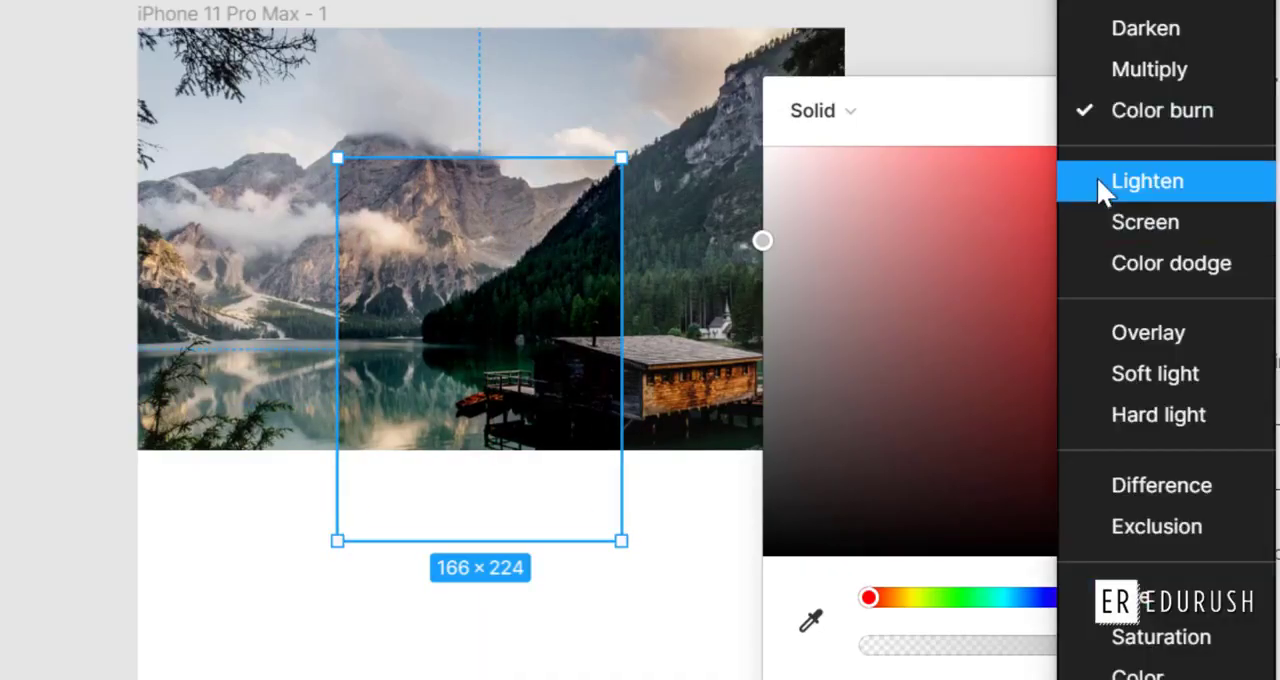
pyautogui.click(1097, 180)
pyautogui.click(1093, 111)
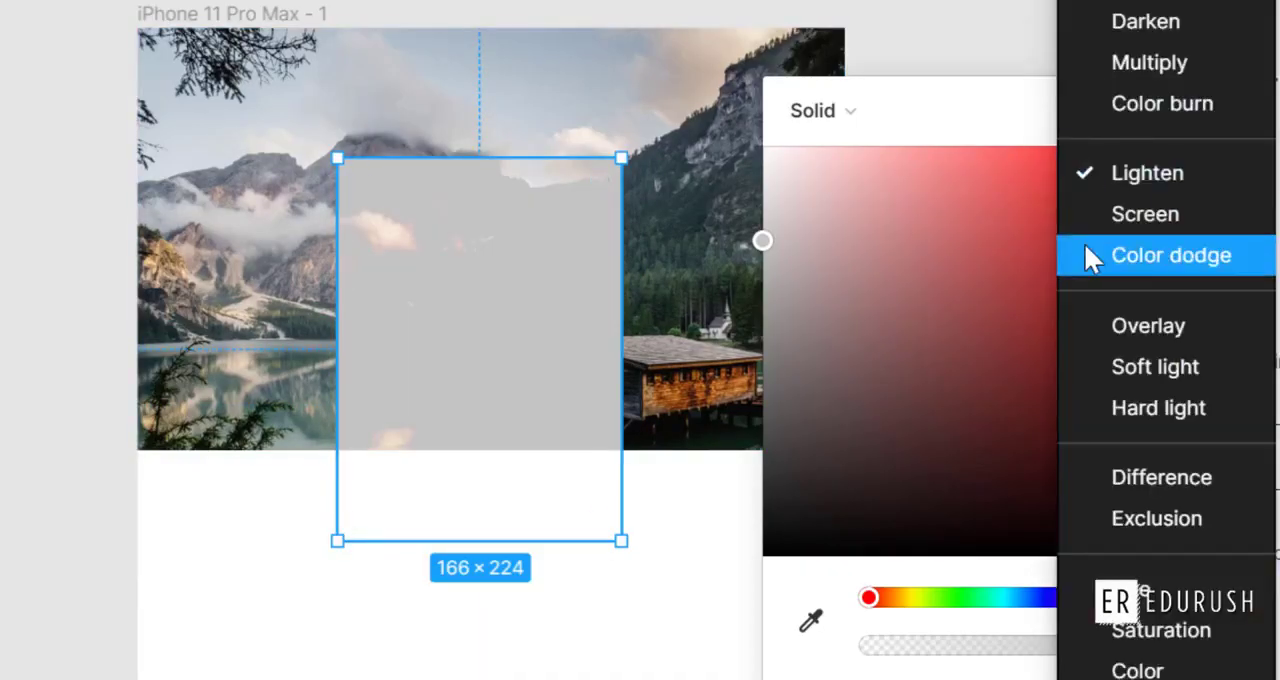
pyautogui.click(1092, 212)
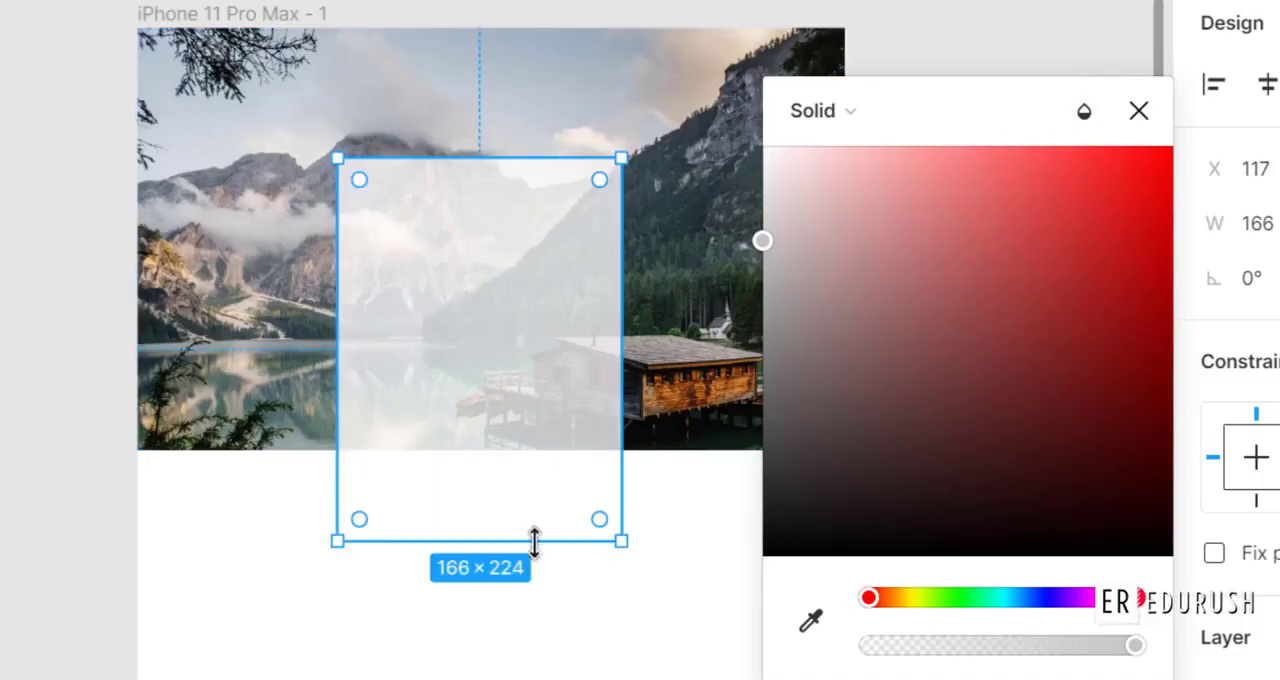
pyautogui.moveTo(534, 541); pyautogui.dragTo(560, 532)
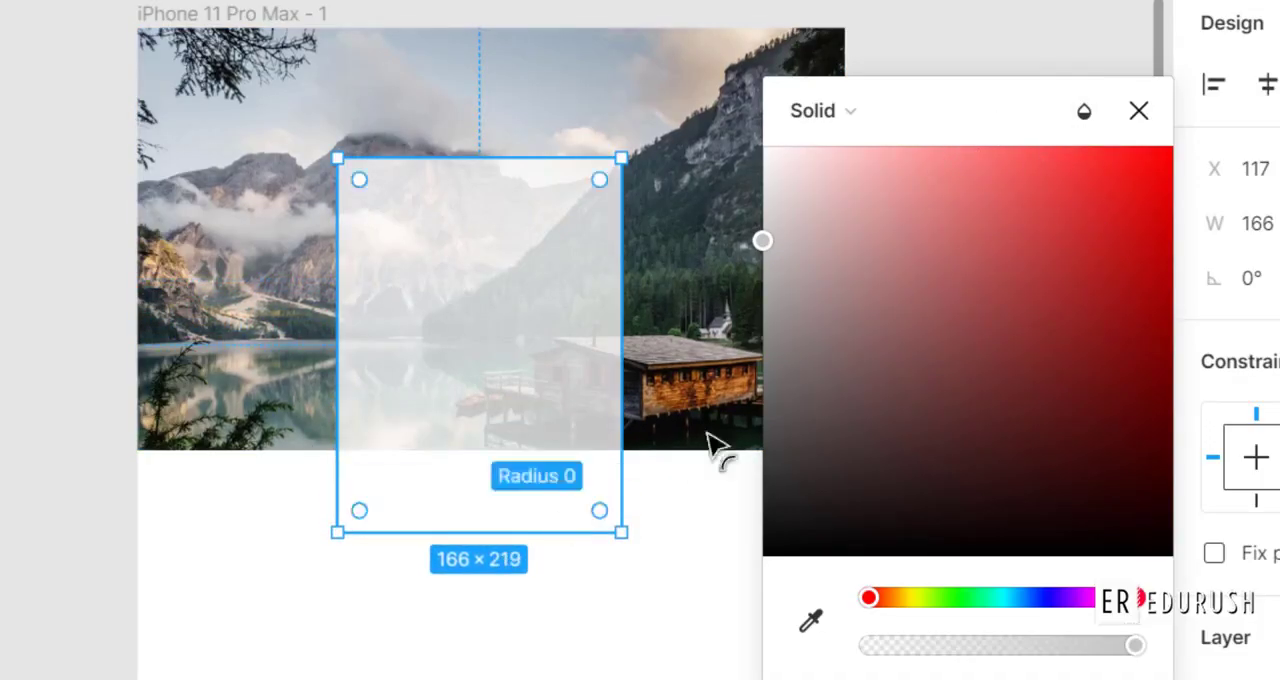
# Try the Color dodge blend mode on the rectangle's fill and change it to Overlay.
pyautogui.click(1086, 114)
pyautogui.click(1086, 255)
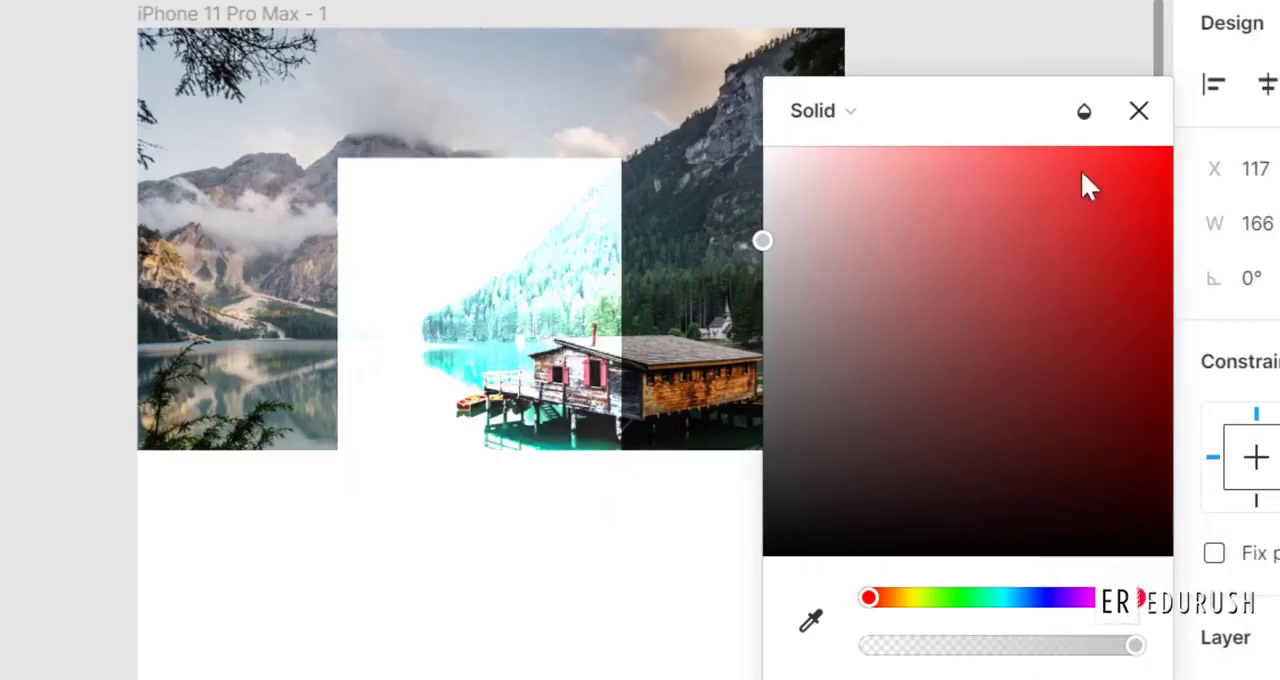
pyautogui.click(1086, 112)
pyautogui.click(1106, 331)
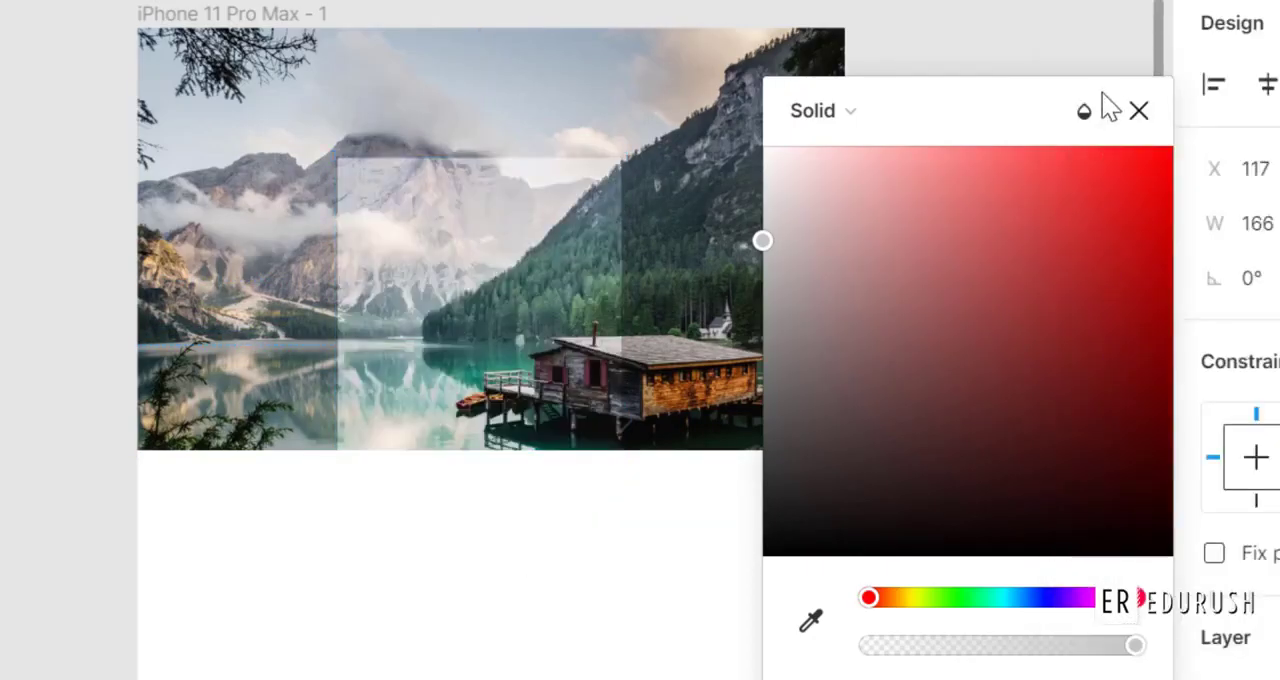
# Move the rectangle to the frame's left edge at X 0 and widen it to about 281.
pyautogui.moveTo(569, 311); pyautogui.dragTo(410, 388)
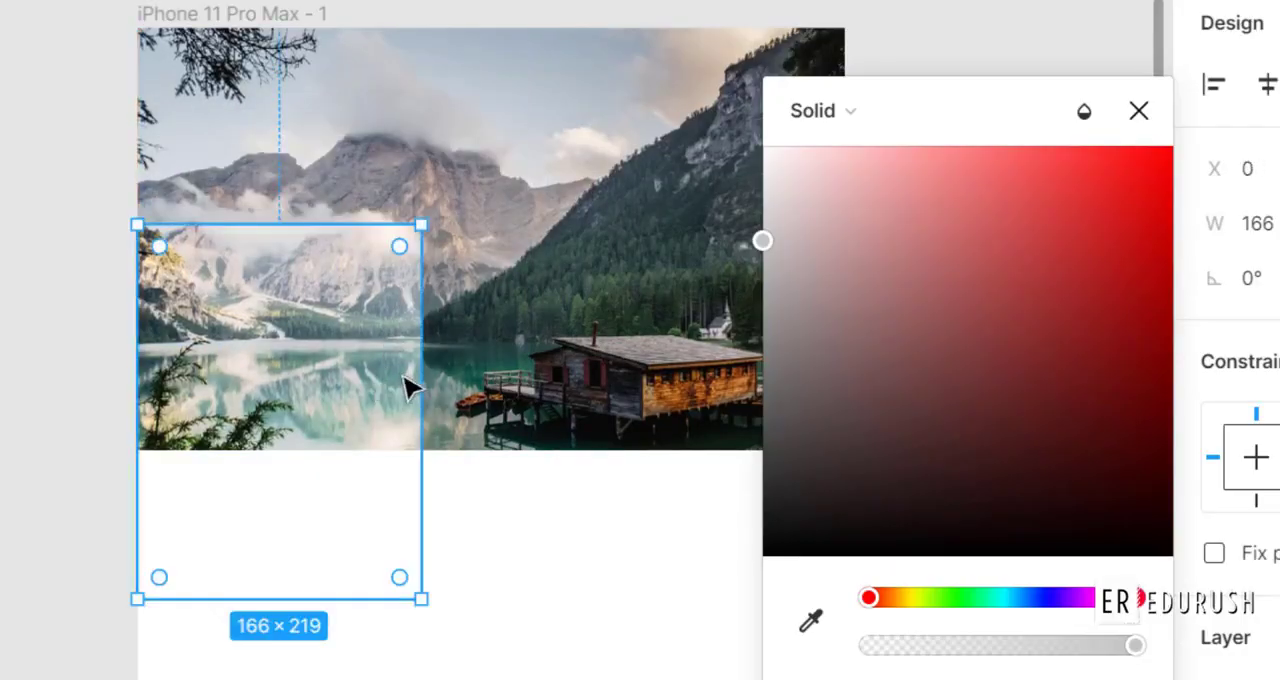
pyautogui.moveTo(424, 586); pyautogui.dragTo(622, 585)
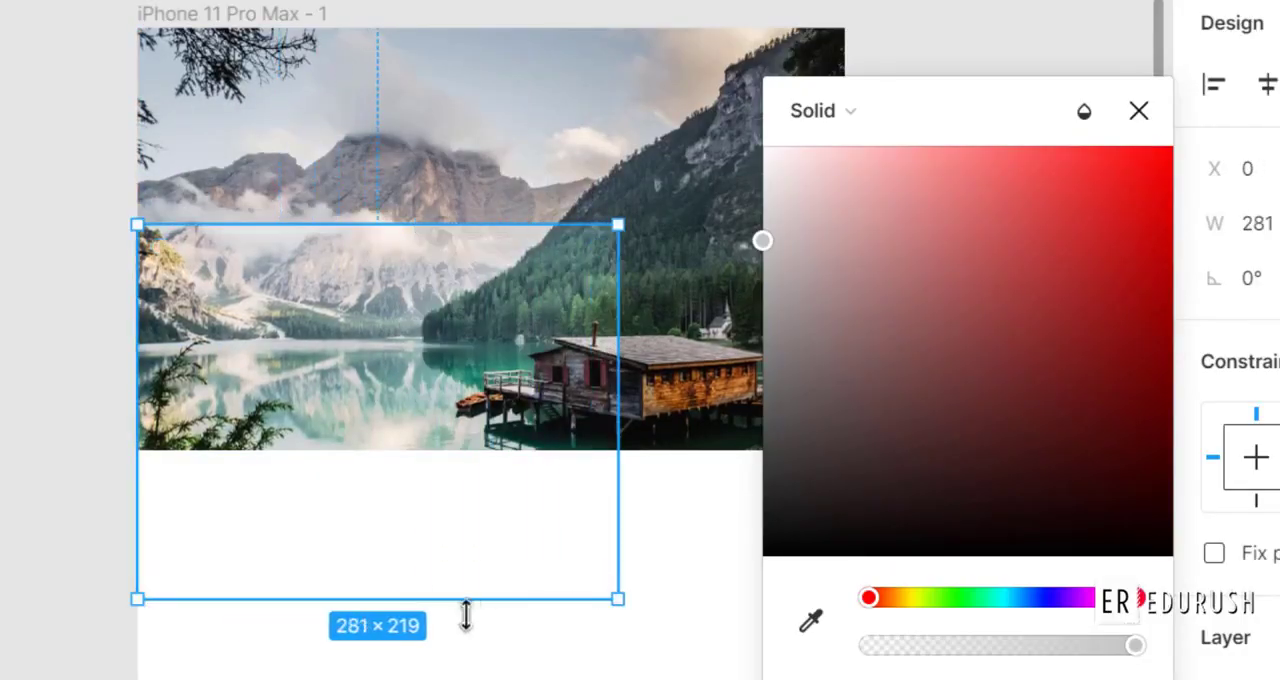
# Reduce the rectangle's height to 132 to meet the image's lower edge, widen it to 307, and deselect it.
pyautogui.moveTo(380, 596); pyautogui.dragTo(383, 449)
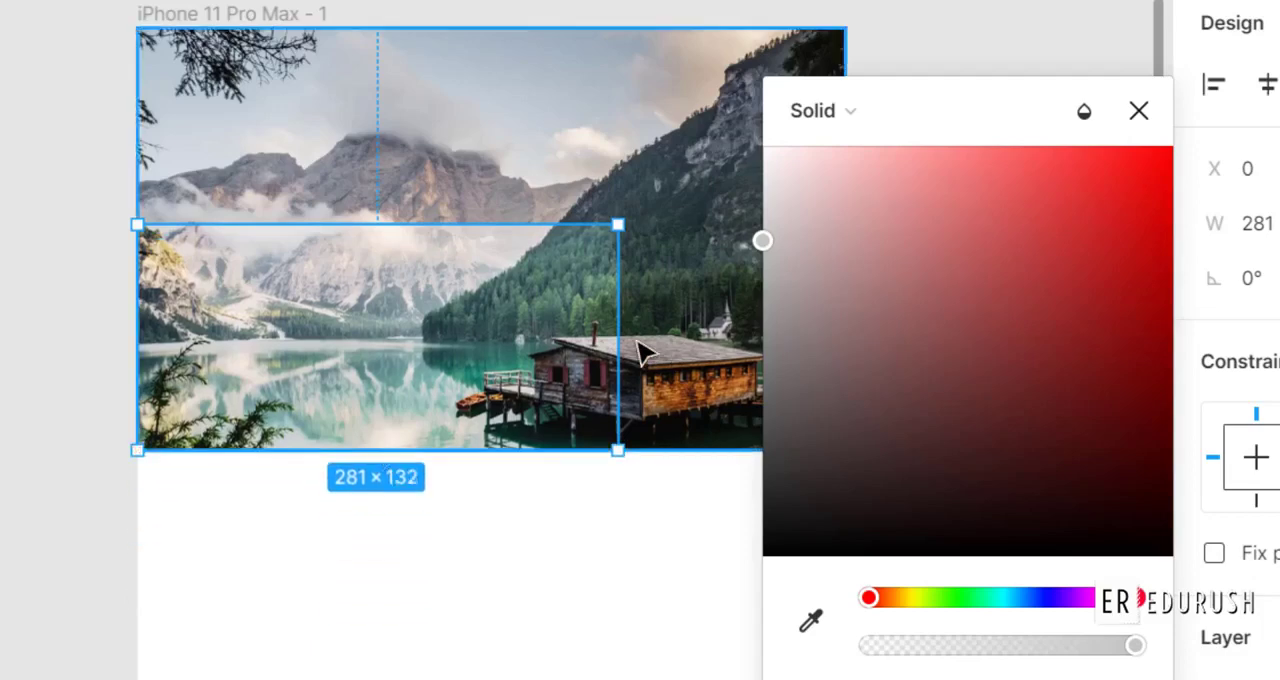
pyautogui.moveTo(617, 351); pyautogui.dragTo(660, 420)
pyautogui.click(643, 583)
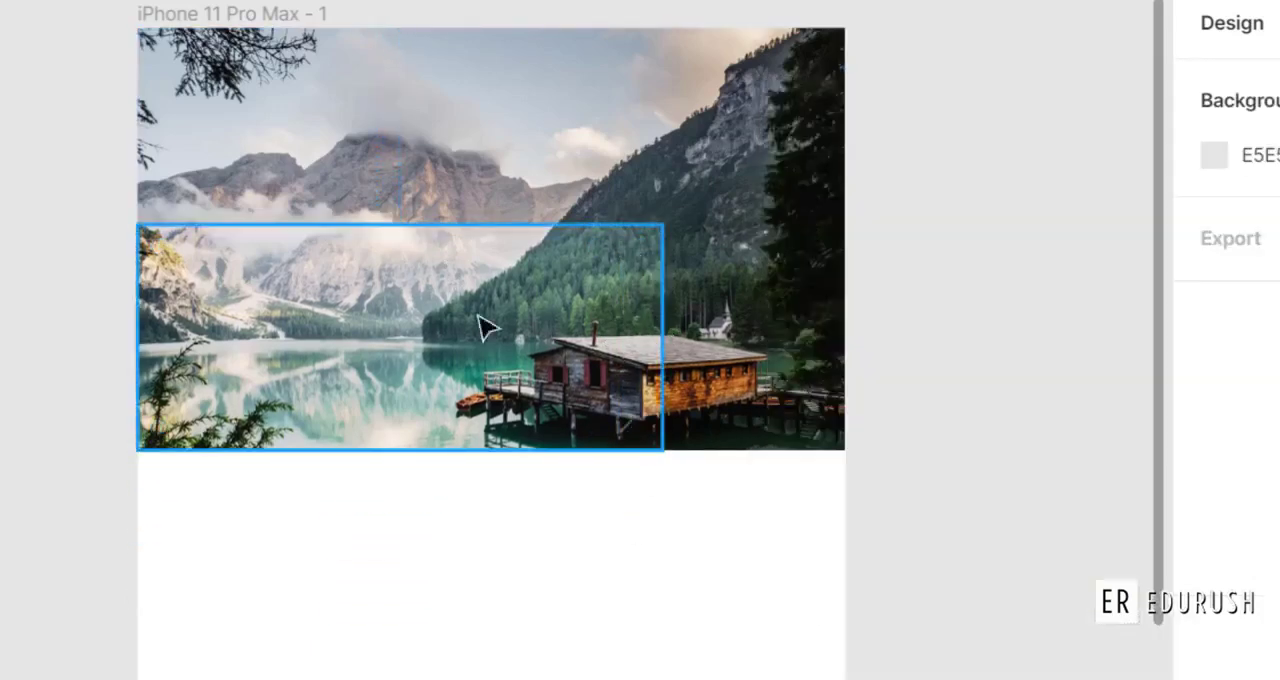
# Try the Soft light and Hard light blend modes on the fill of the rectangle overlaying the image.
pyautogui.click(535, 362)
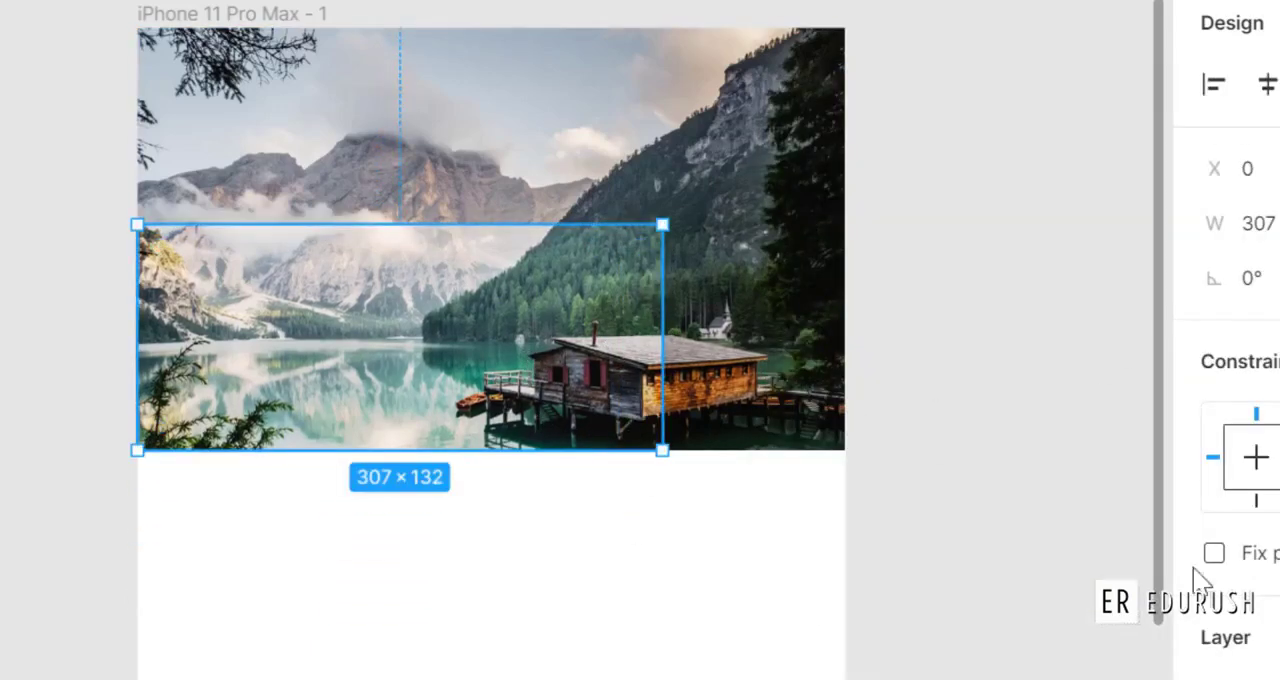
pyautogui.click(1085, 108)
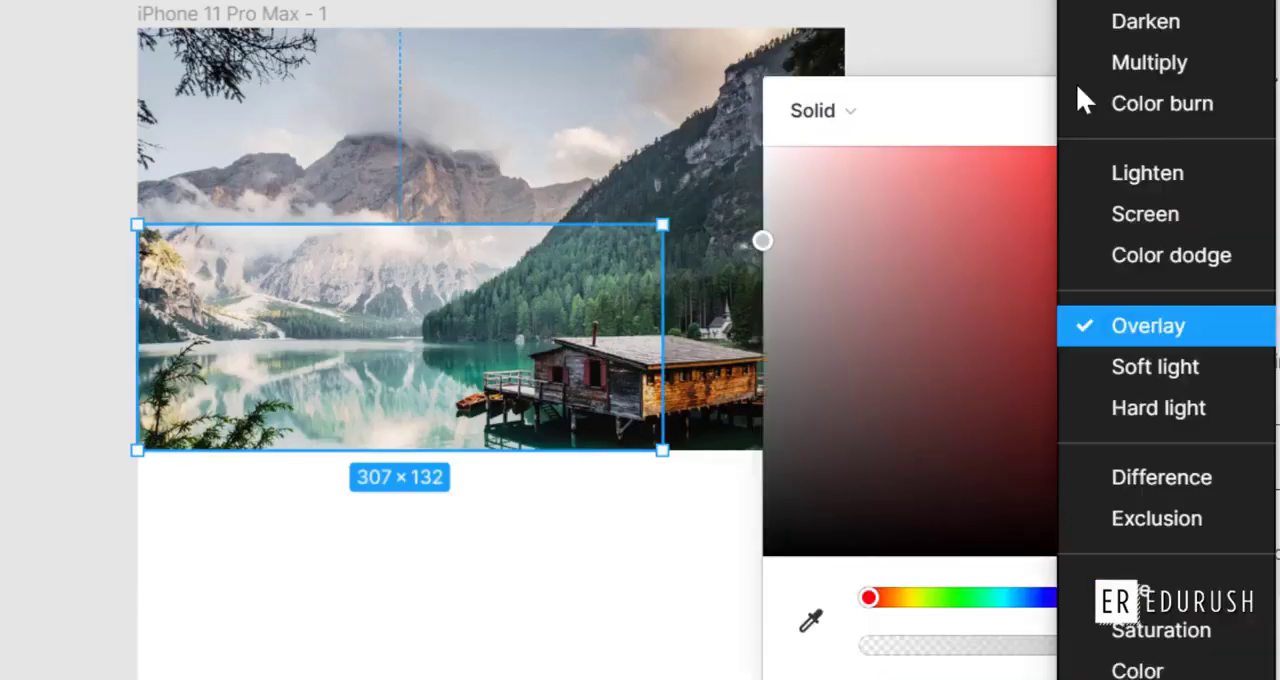
pyautogui.click(1086, 370)
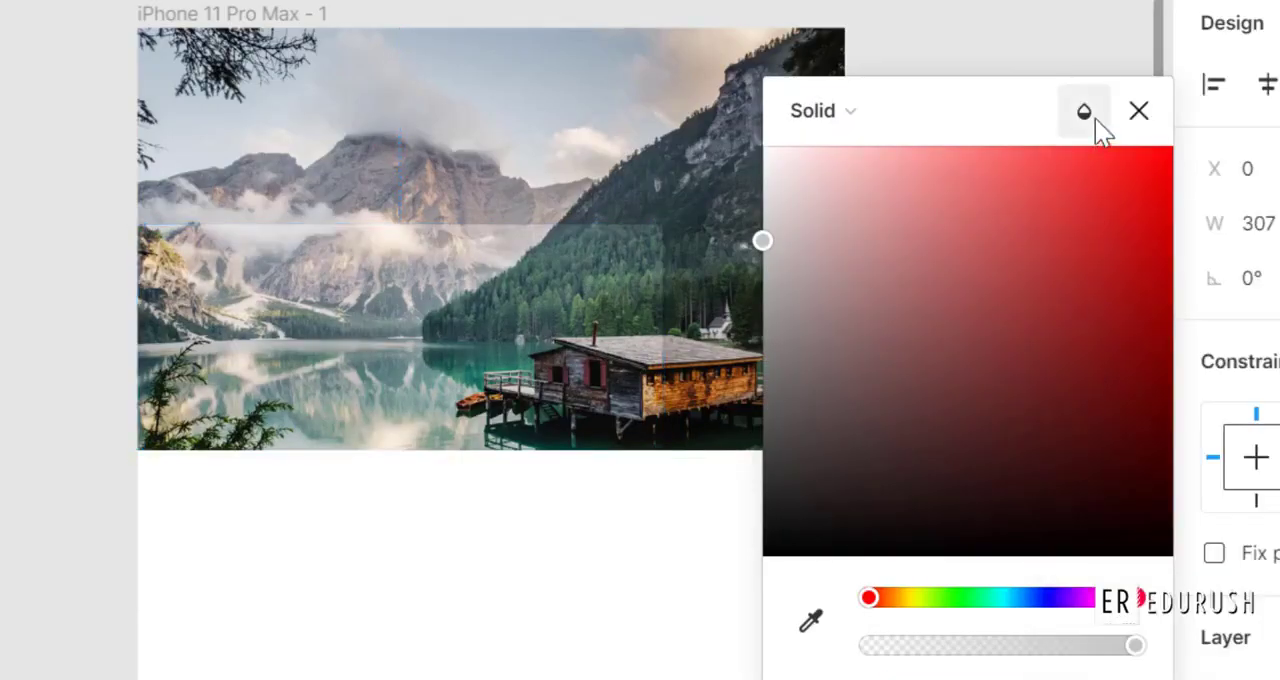
pyautogui.click(1087, 110)
pyautogui.click(1100, 409)
# Try the Difference and Hue blend modes on the rectangle's fill.
pyautogui.click(1087, 110)
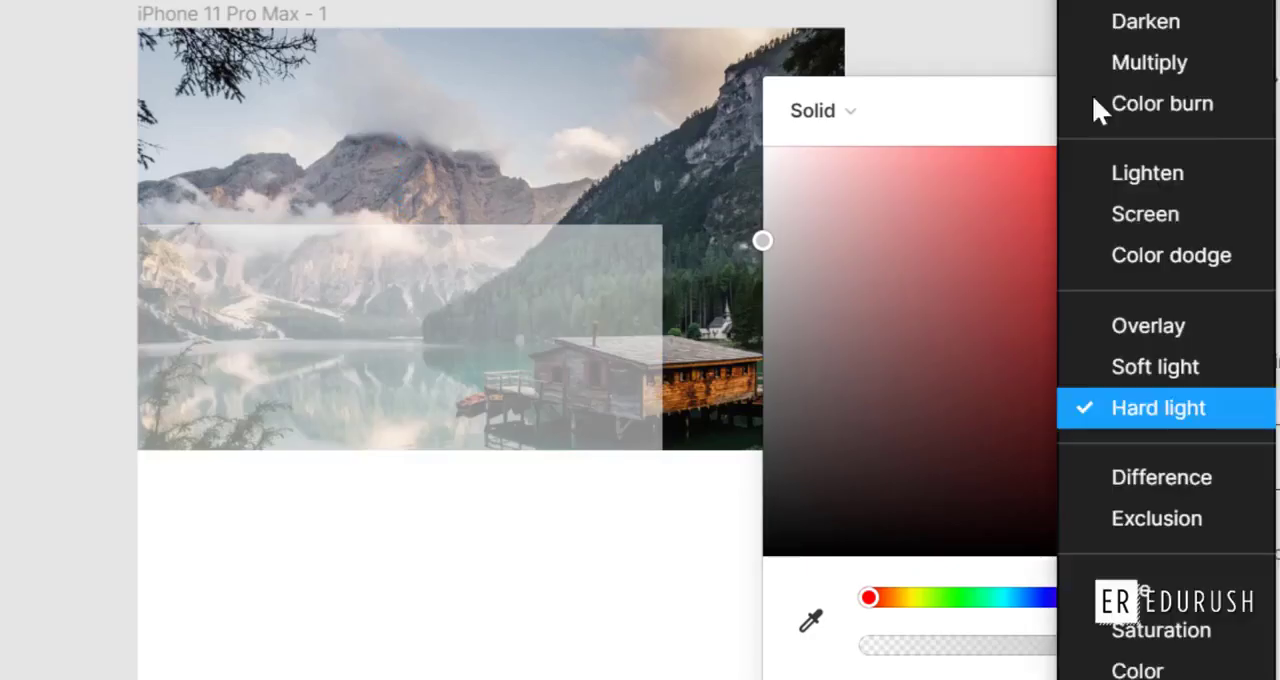
pyautogui.click(1120, 480)
pyautogui.click(1087, 110)
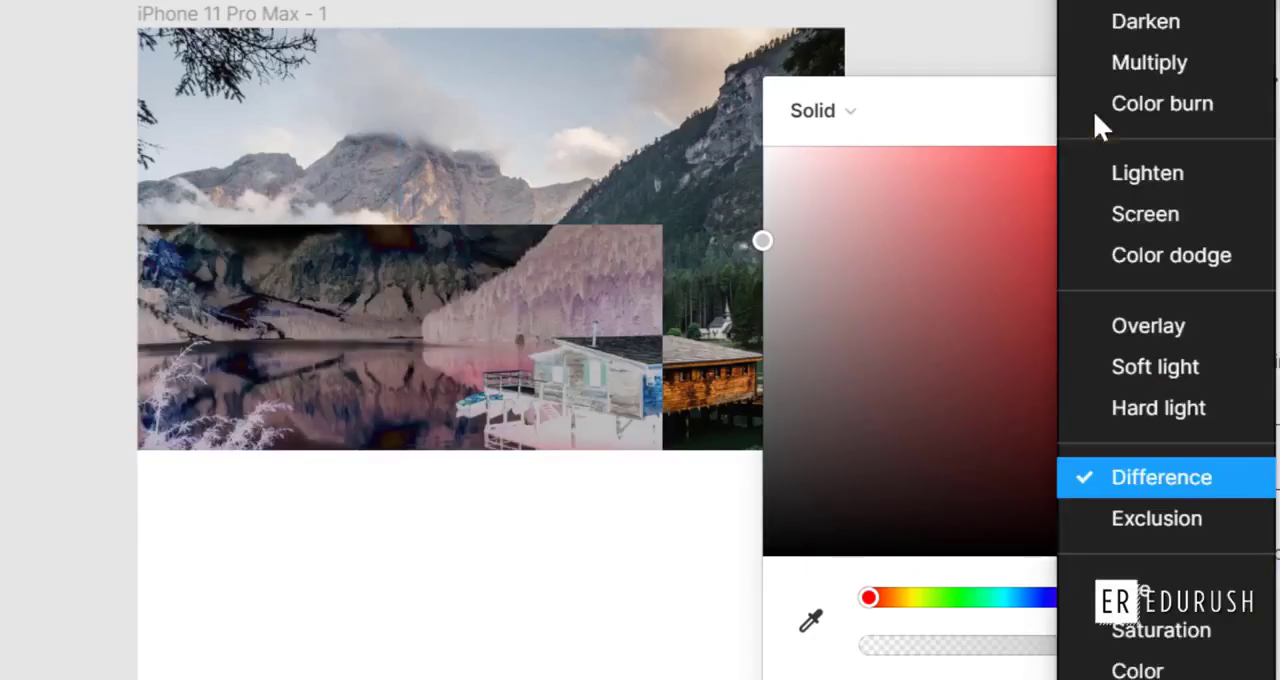
pyautogui.click(1120, 622)
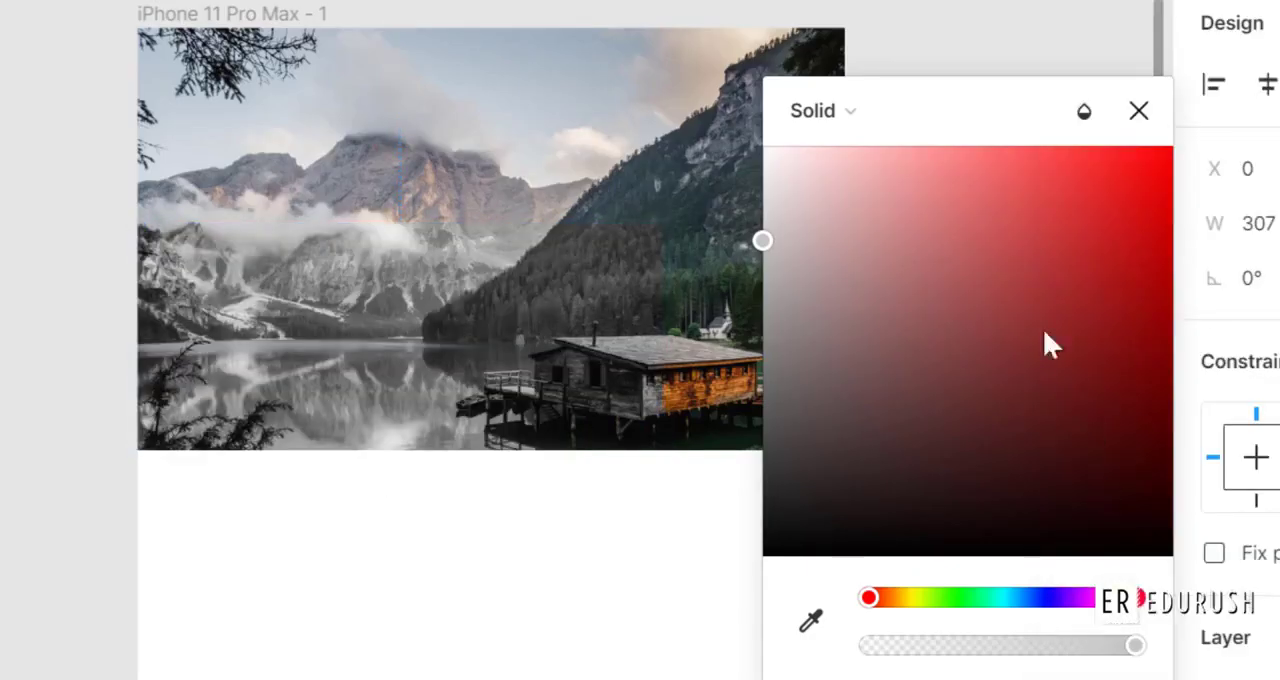
# Return the rectangle's fill to the Normal blend mode and move the rectangle to X 54, Y 194.
pyautogui.click(1084, 111)
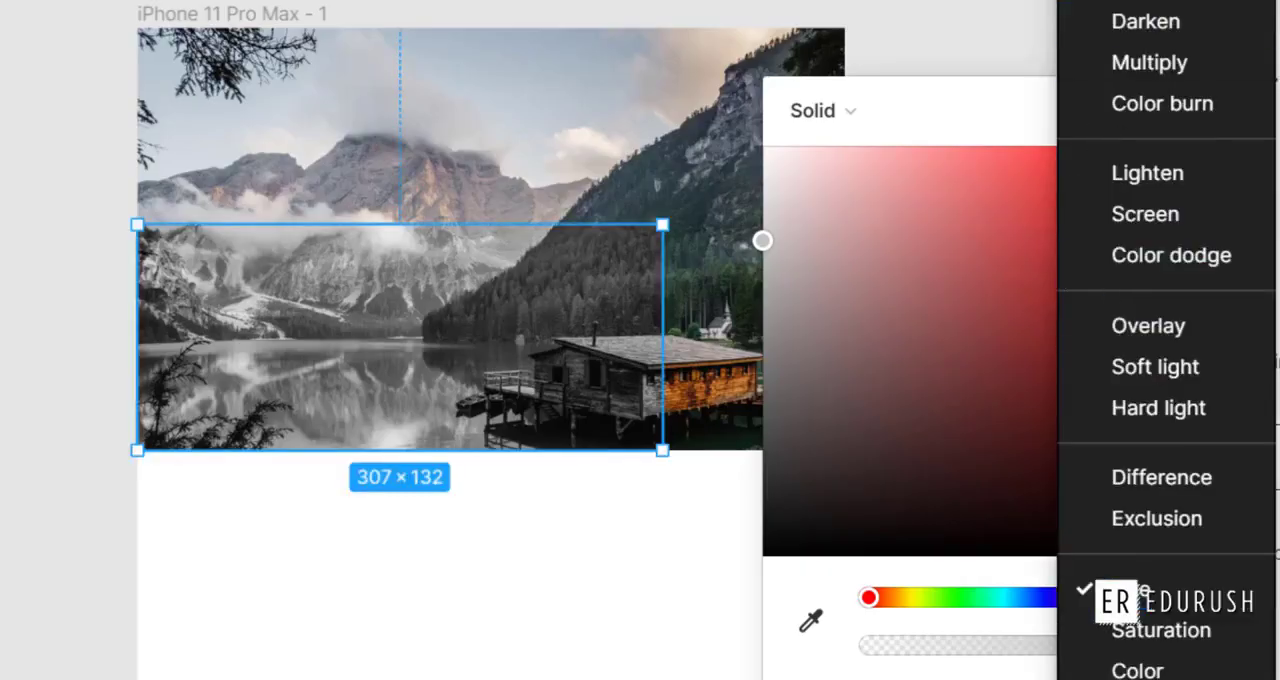
pyautogui.click(1105, 2)
pyautogui.moveTo(554, 369); pyautogui.dragTo(640, 611)
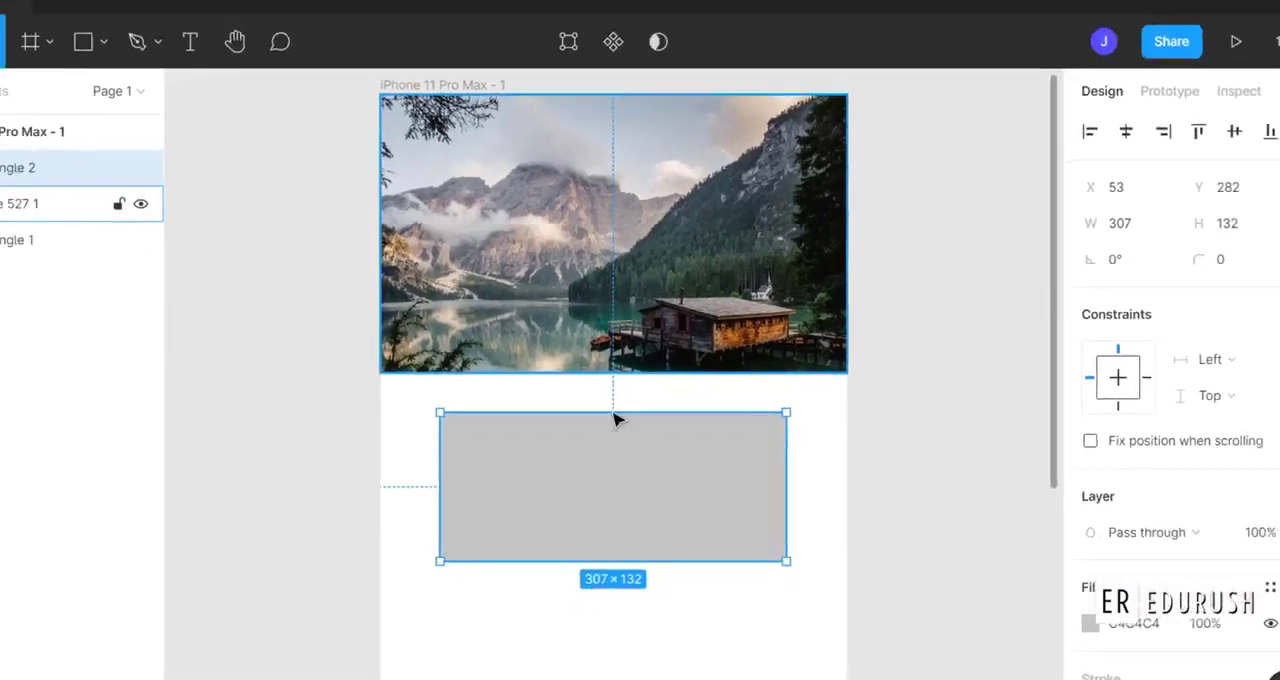
pyautogui.moveTo(620, 462); pyautogui.dragTo(621, 367)
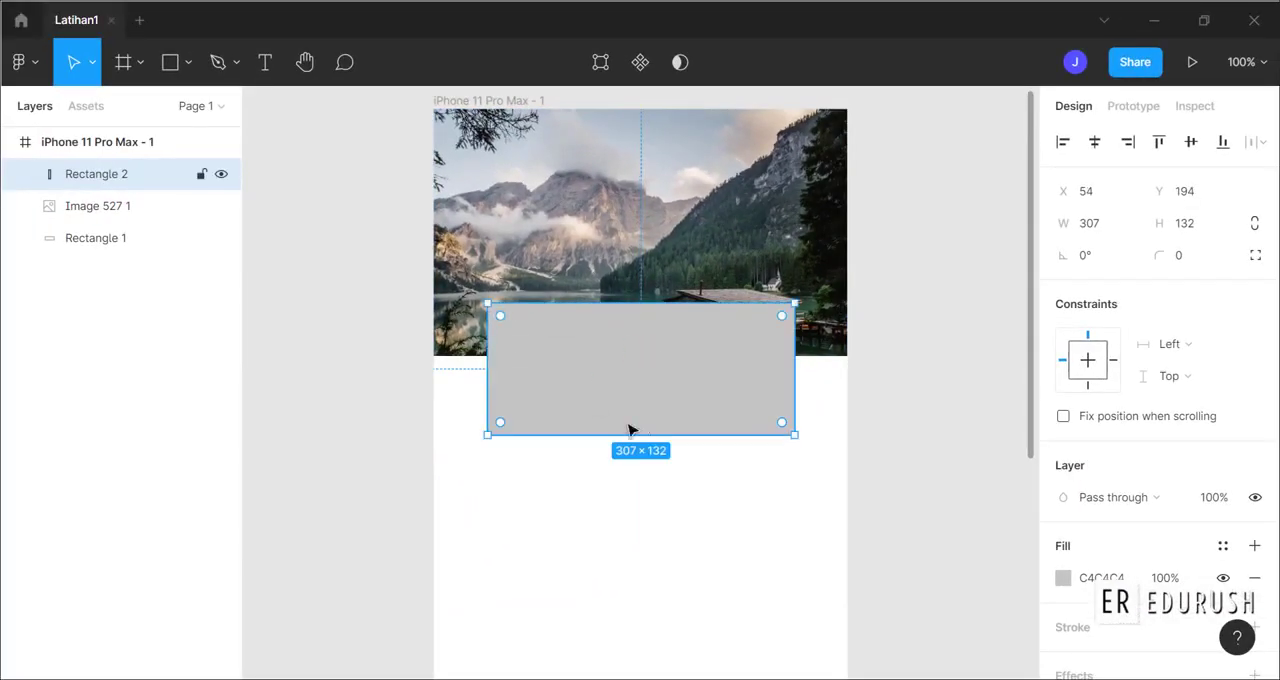
# Delete the grey rectangle covering the lower part of the image and select the image.
pyautogui.click(649, 546)
pyautogui.click(674, 417)
pyautogui.press('Delete')
pyautogui.click(652, 281)
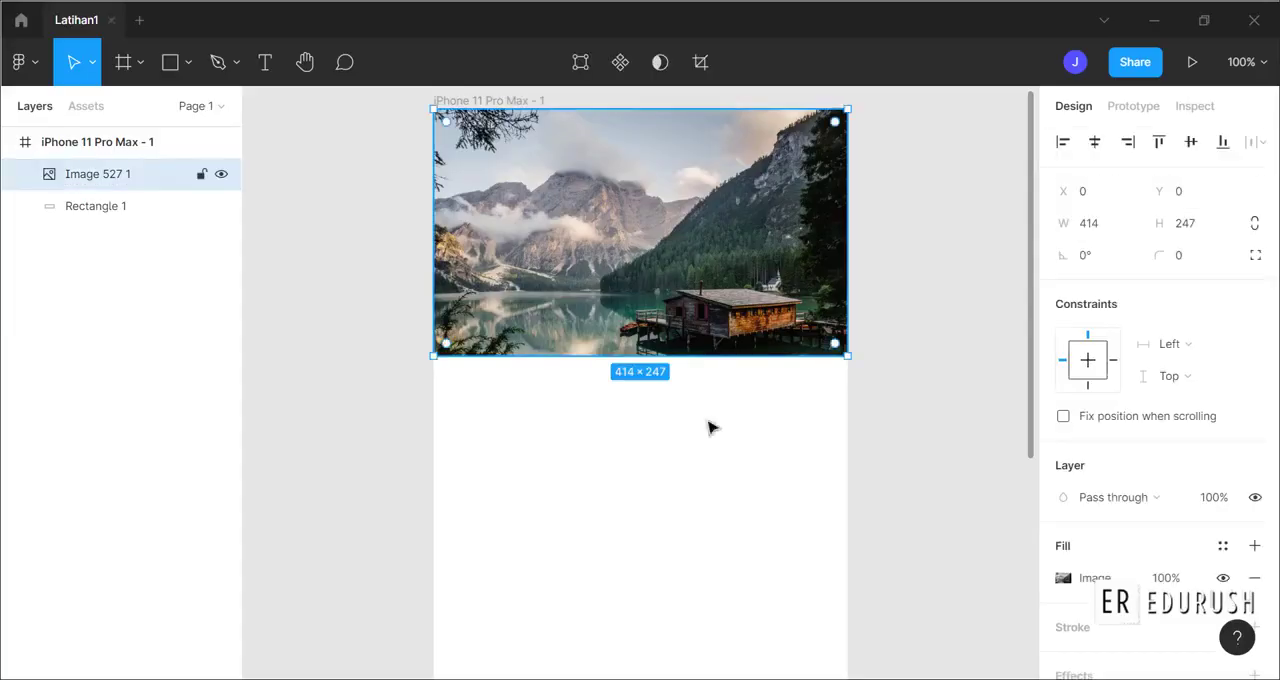